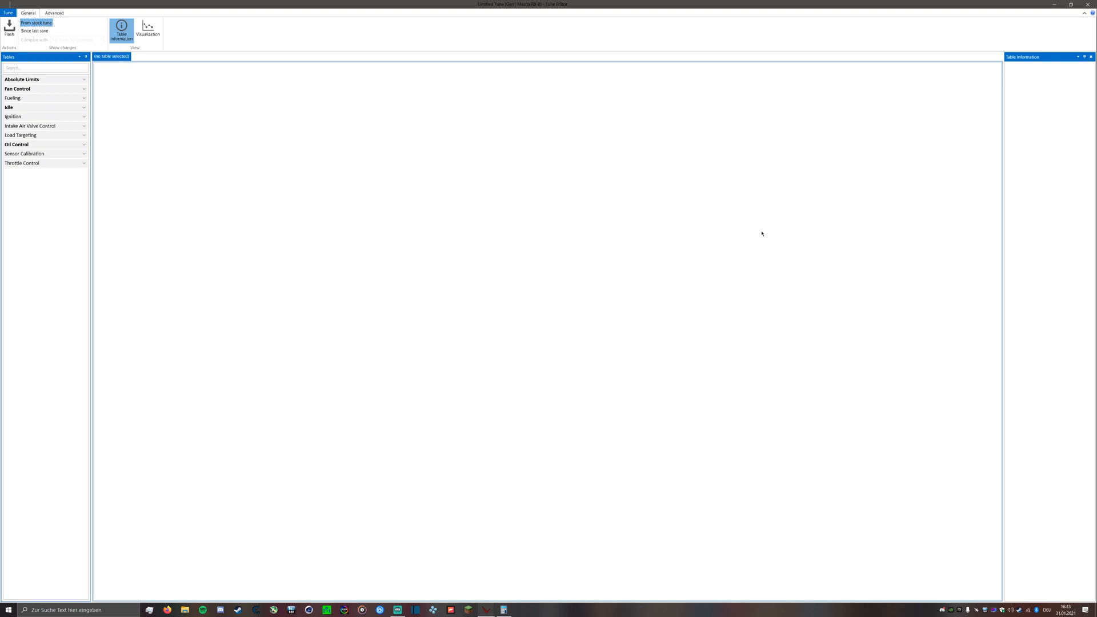
In the Acceleration Enrichment - 1 fueling table, copy the 1000 RPM values for throttle positions 60 to 84 into the 1500 RPM column
click(79, 98)
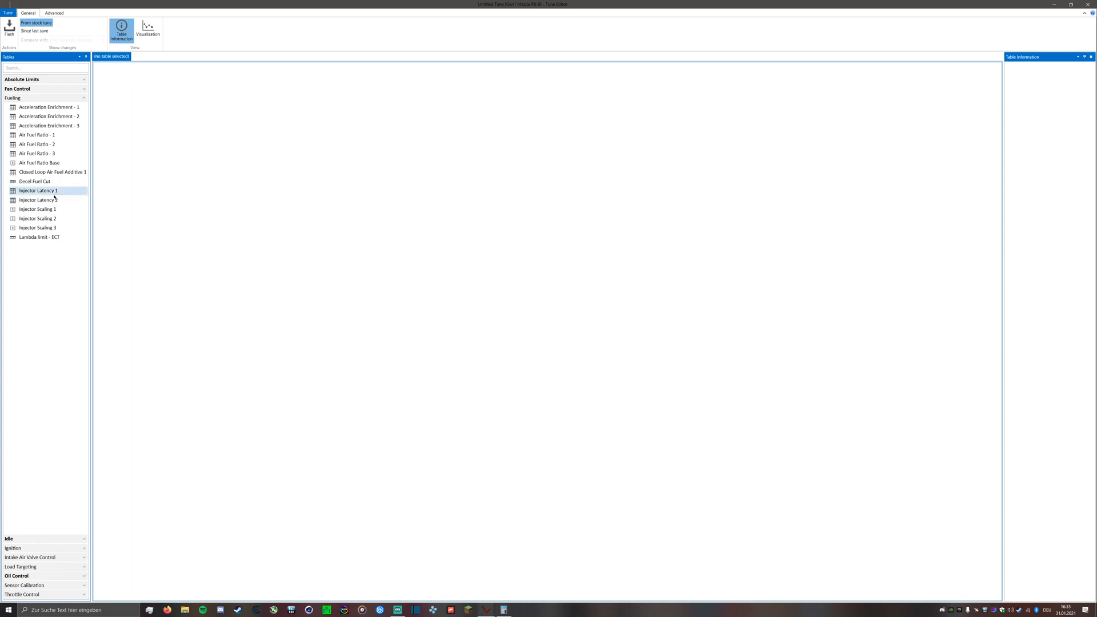
click(60, 109)
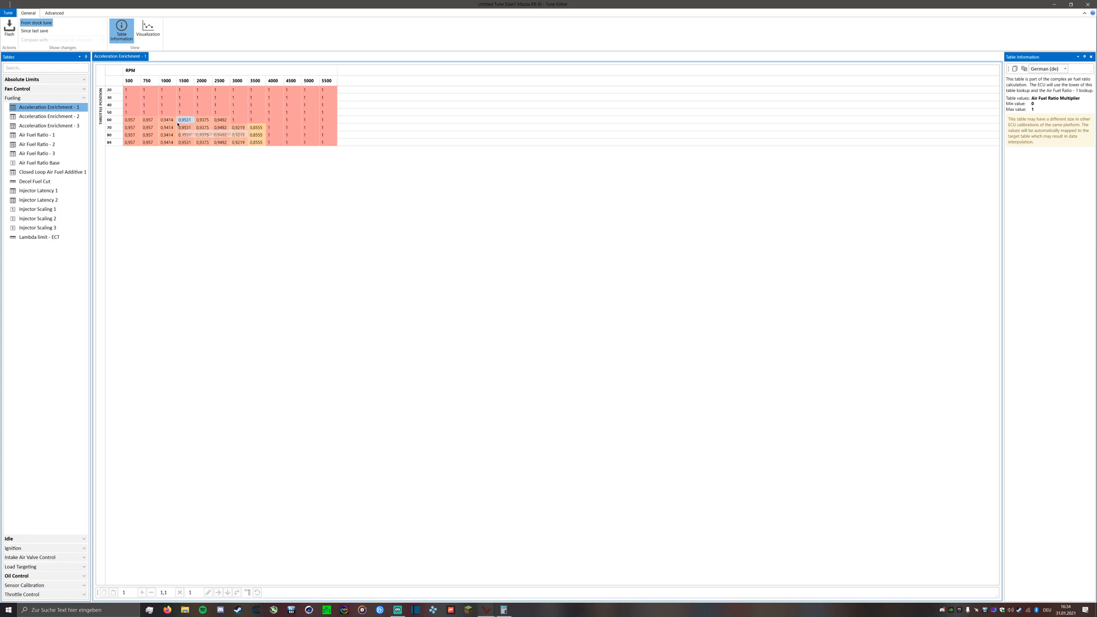
drag(167, 120, 172, 150)
key(ctrl+c)
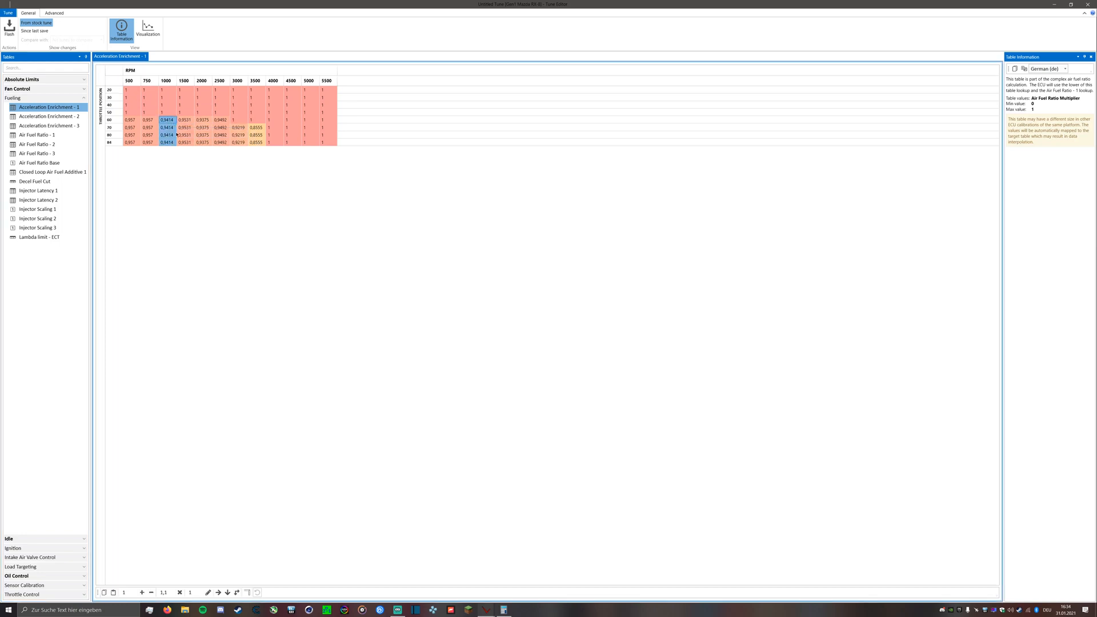
mouse_move(128, 124)
drag(189, 123, 185, 143)
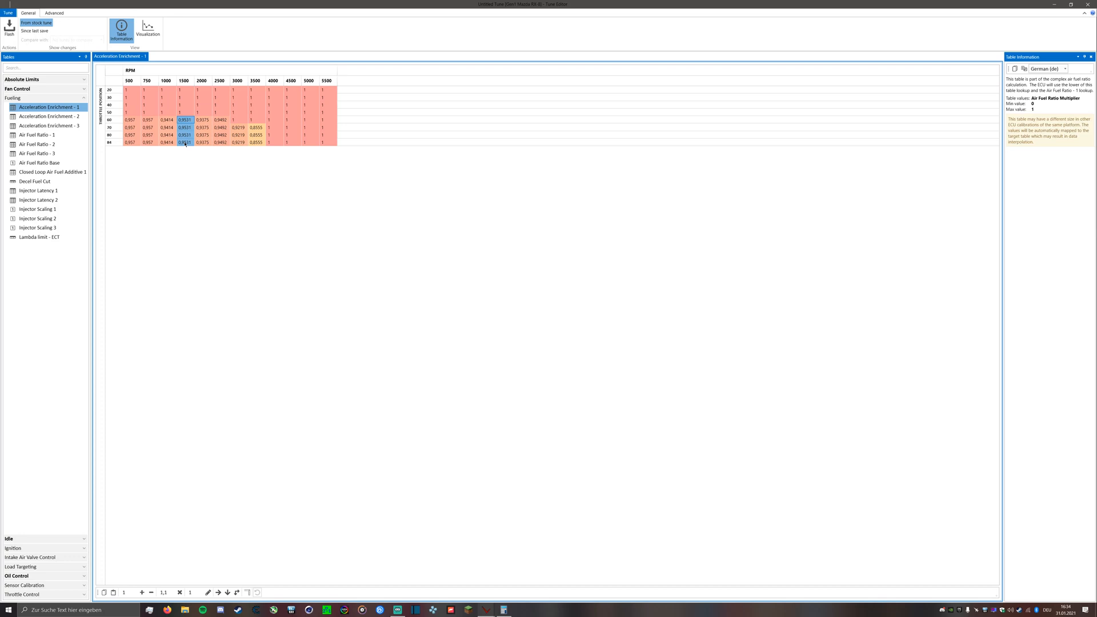
text(003)
drag(166, 120, 188, 144)
key(ctrl+v)
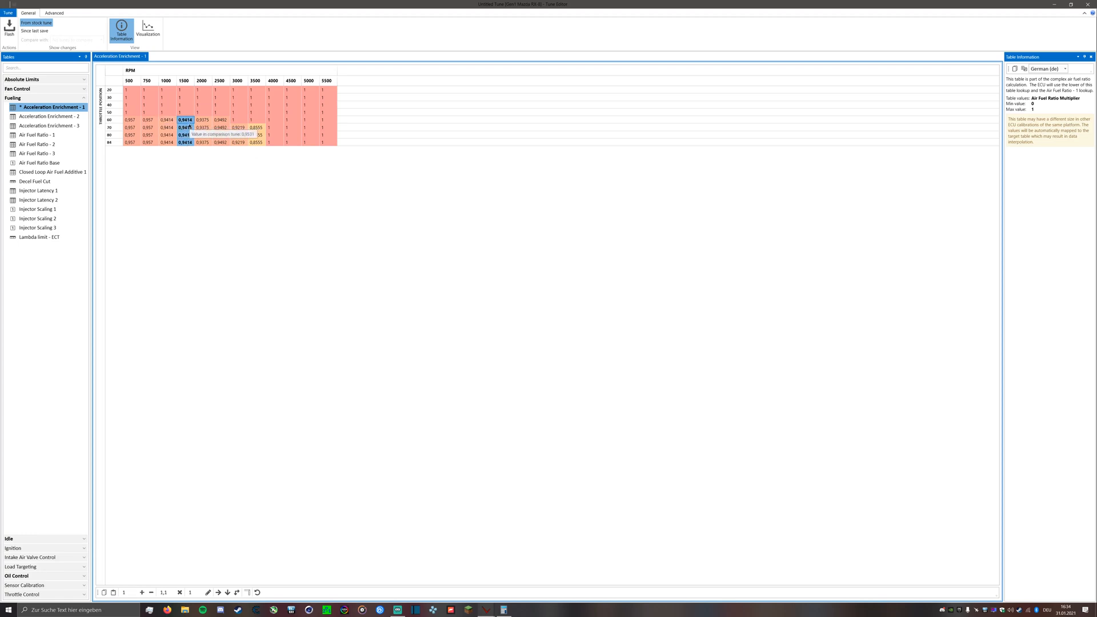
Copy the 2000 RPM values for throttle positions 60 to 84 into the 2500 RPM column
drag(209, 122, 204, 142)
key(ctrl+c)
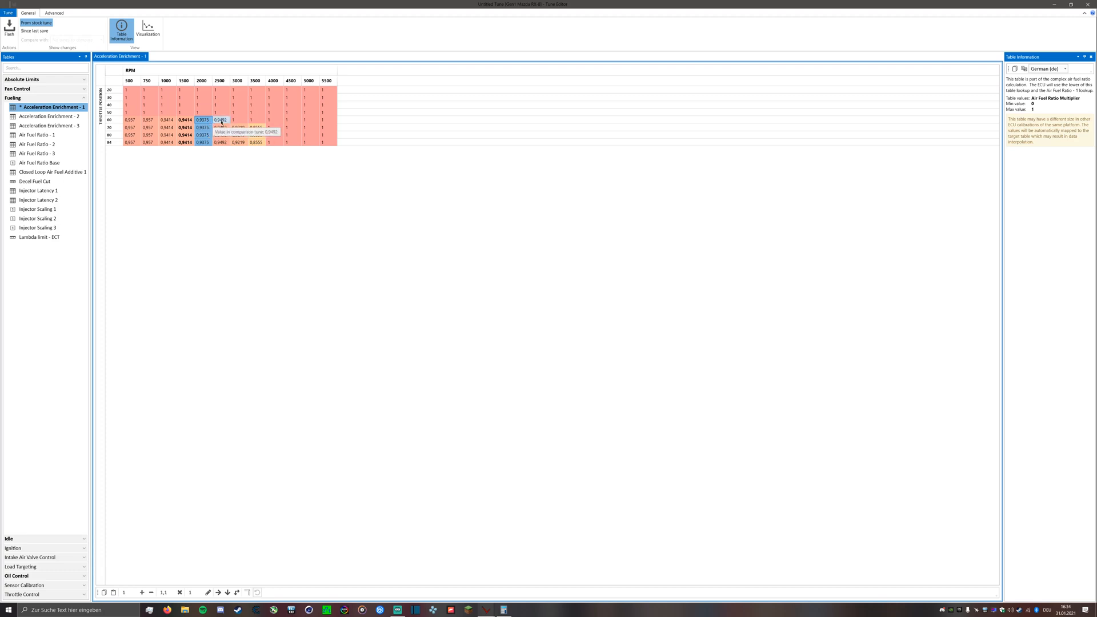
drag(221, 123, 217, 147)
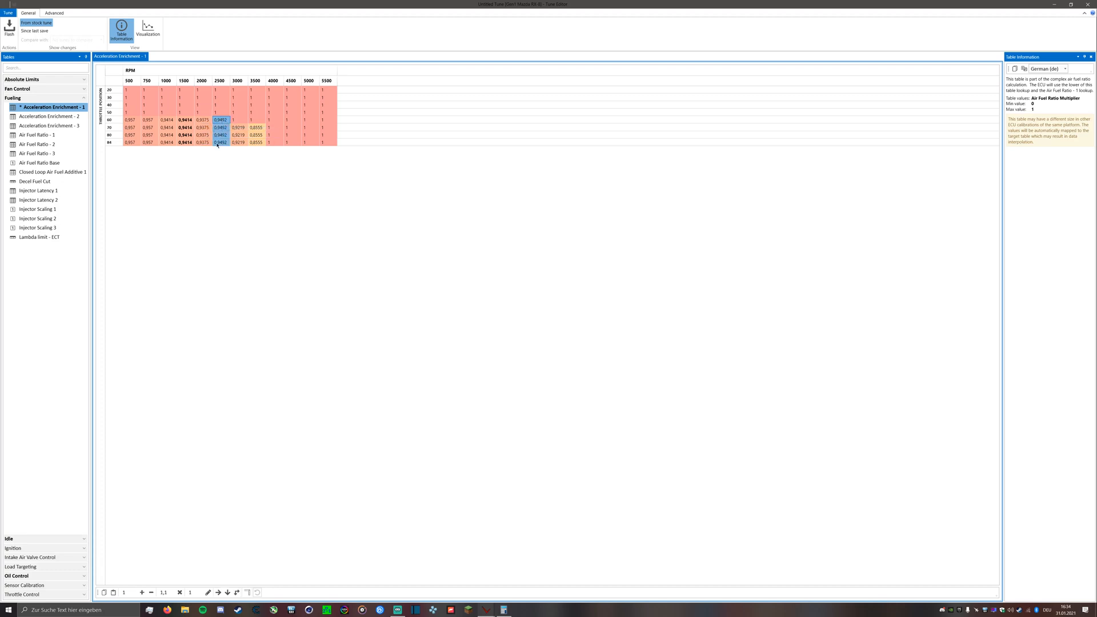
key(ctrl+v)
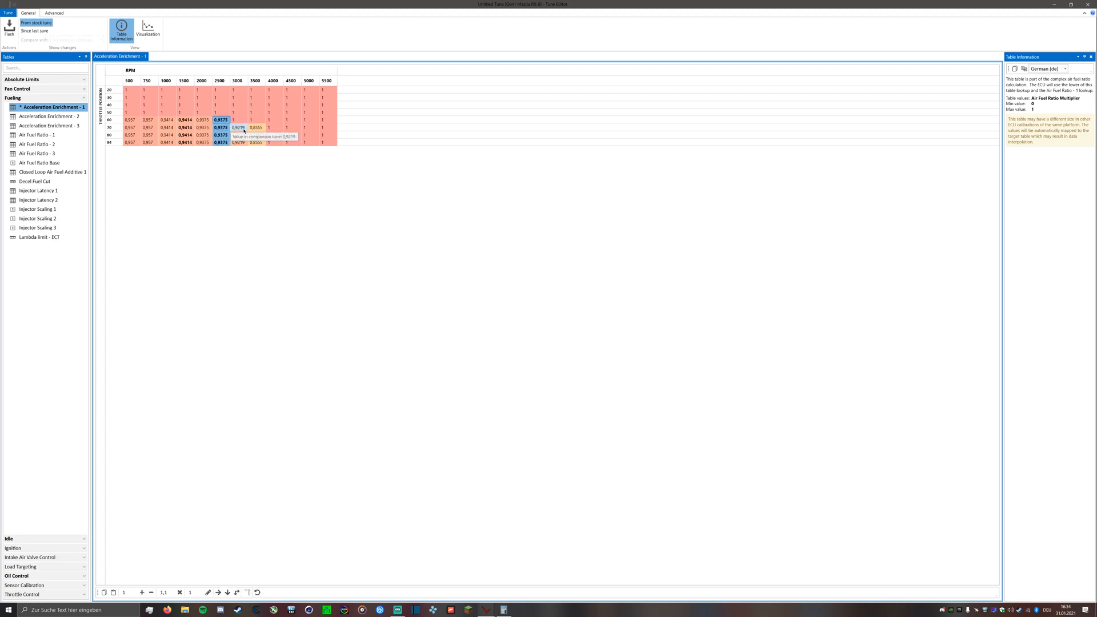
Set the 3000 RPM cell at throttle position 60 to 0,9219
click(243, 130)
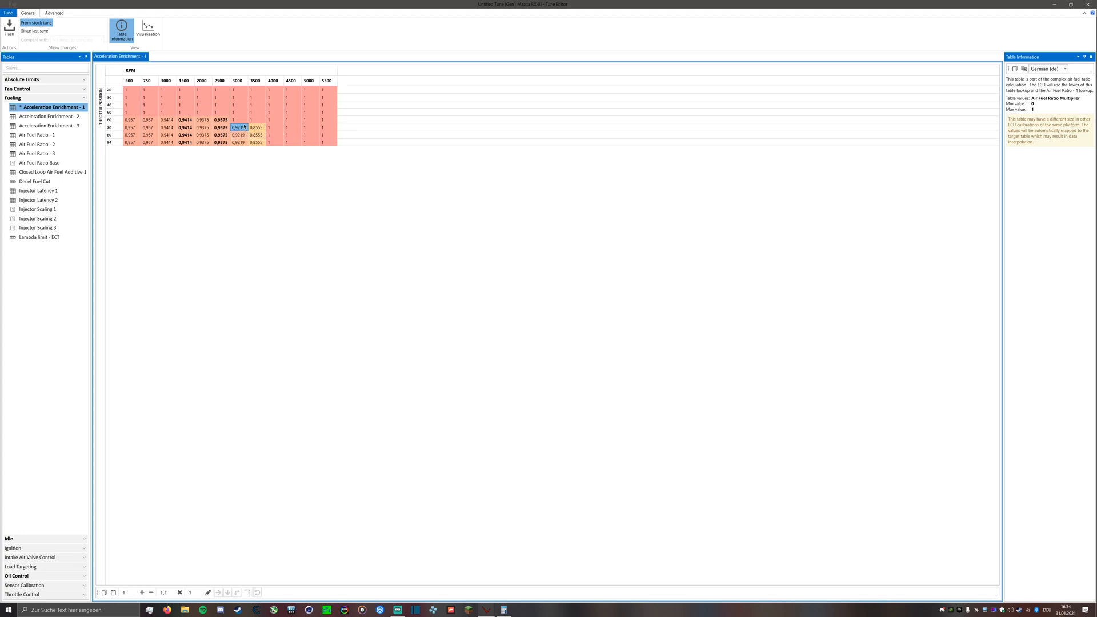
click(245, 123)
text(0,9219)
Switch to the Calculator, multiply 13,0 by 0,85 to check the 3500 RPM column's air-fuel ratio, and clear the calculation
mouse_move(258, 131)
drag(256, 120, 257, 149)
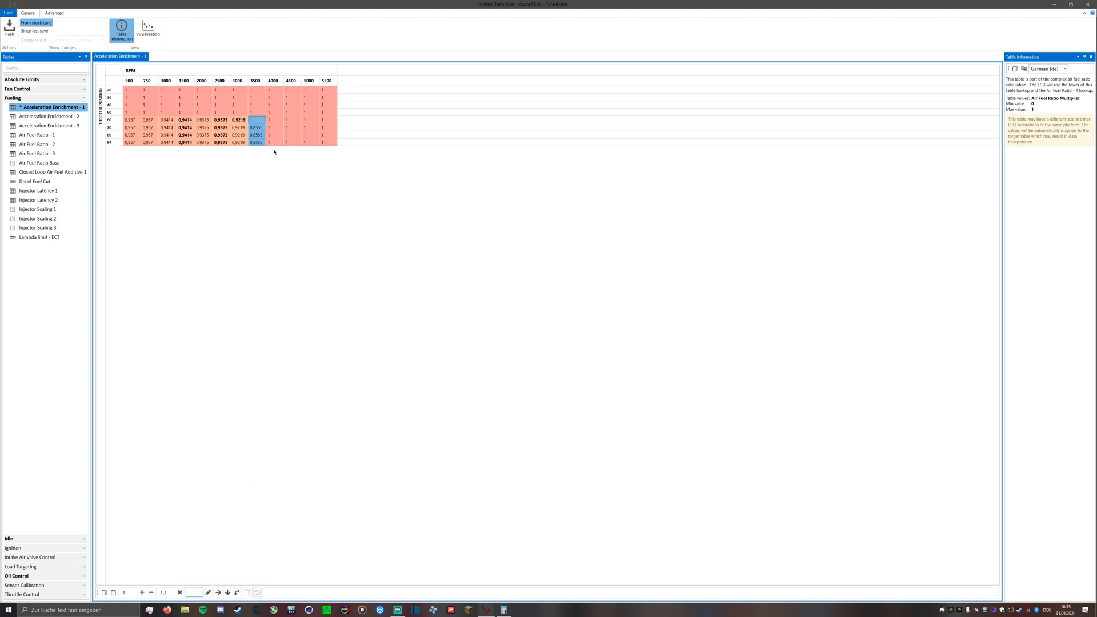
click(503, 609)
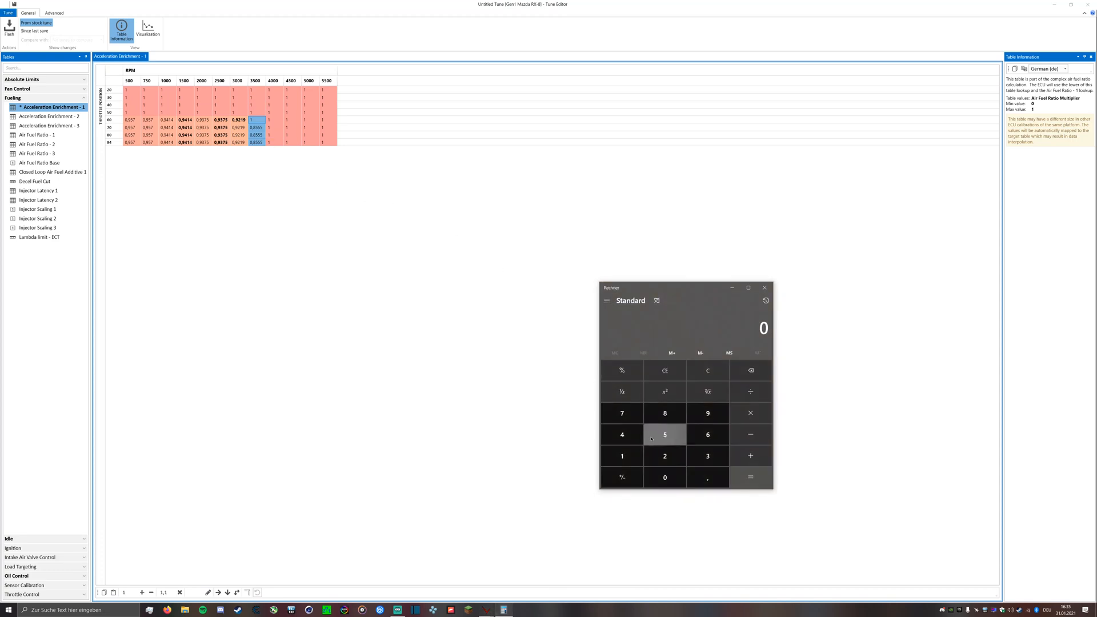
click(624, 467)
click(703, 468)
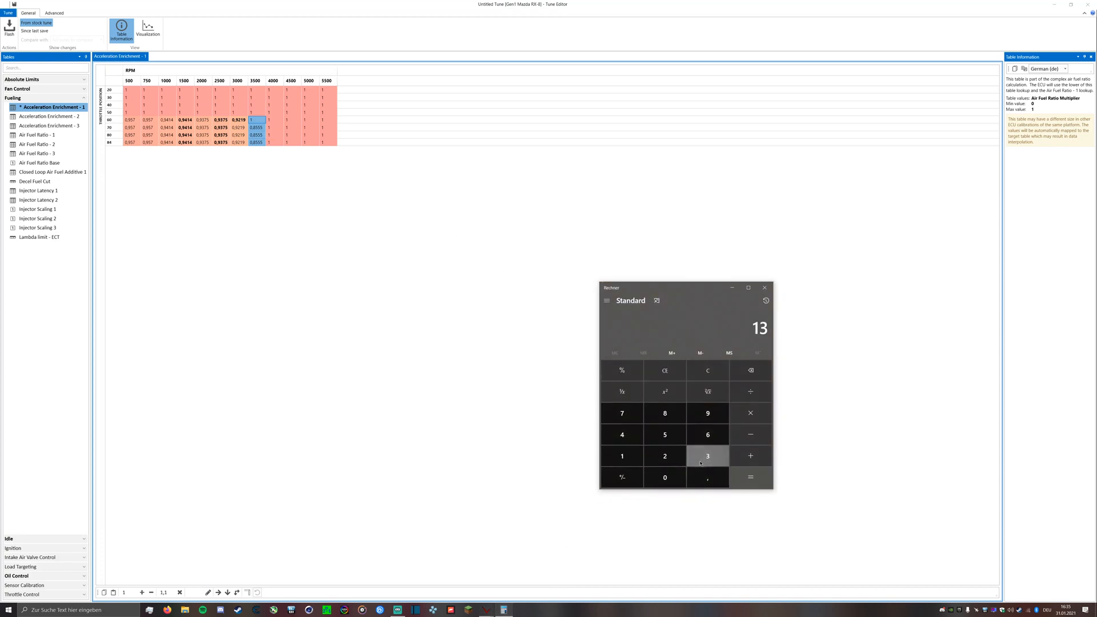
click(708, 482)
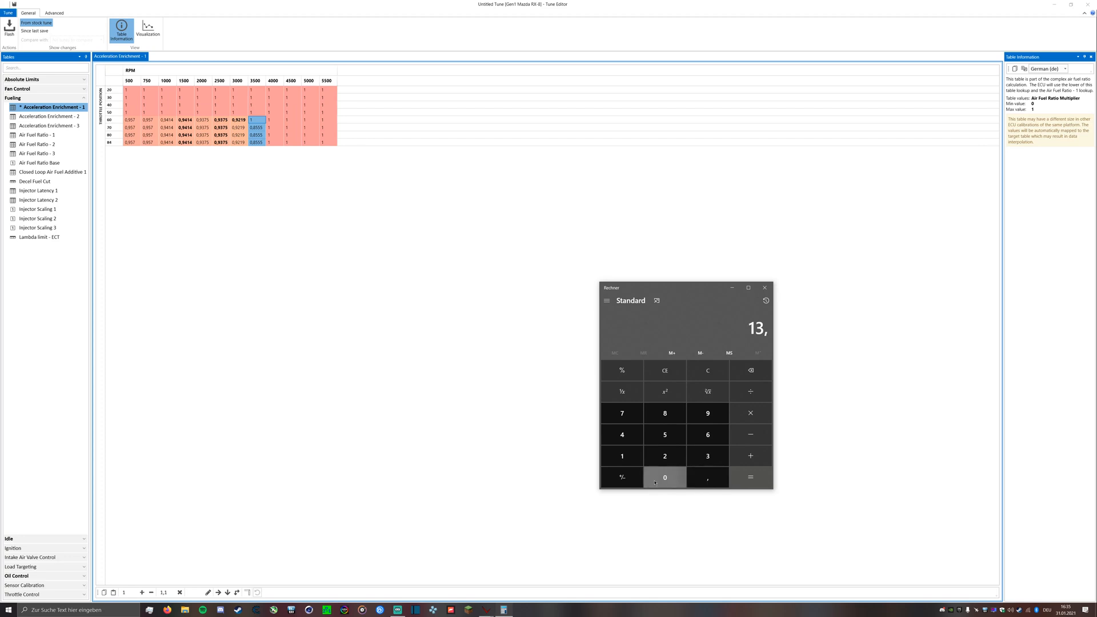
click(663, 479)
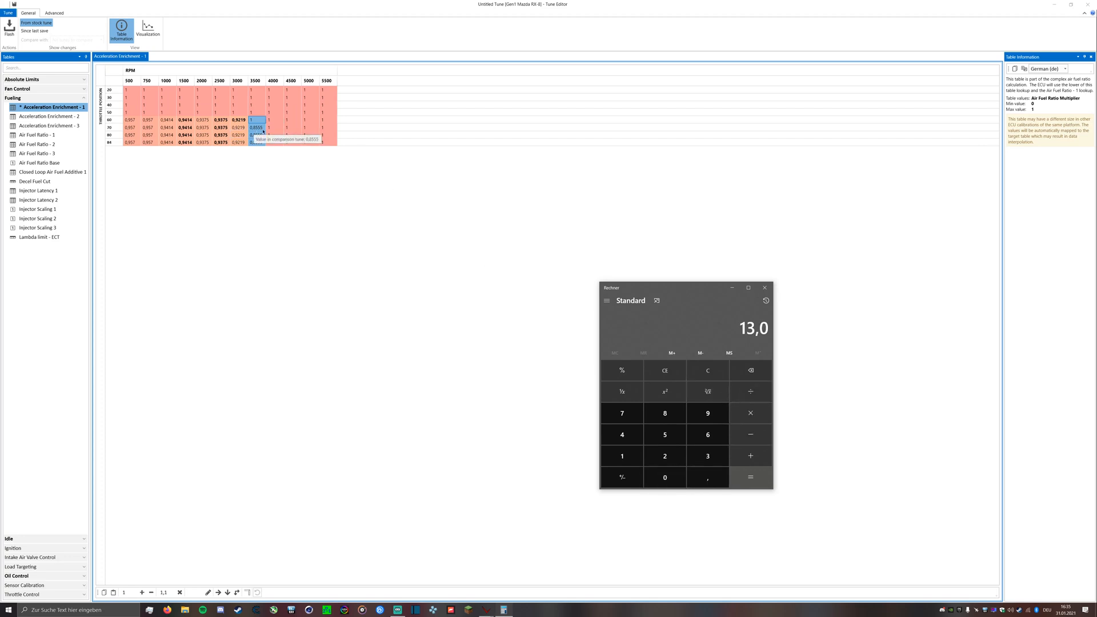
click(756, 413)
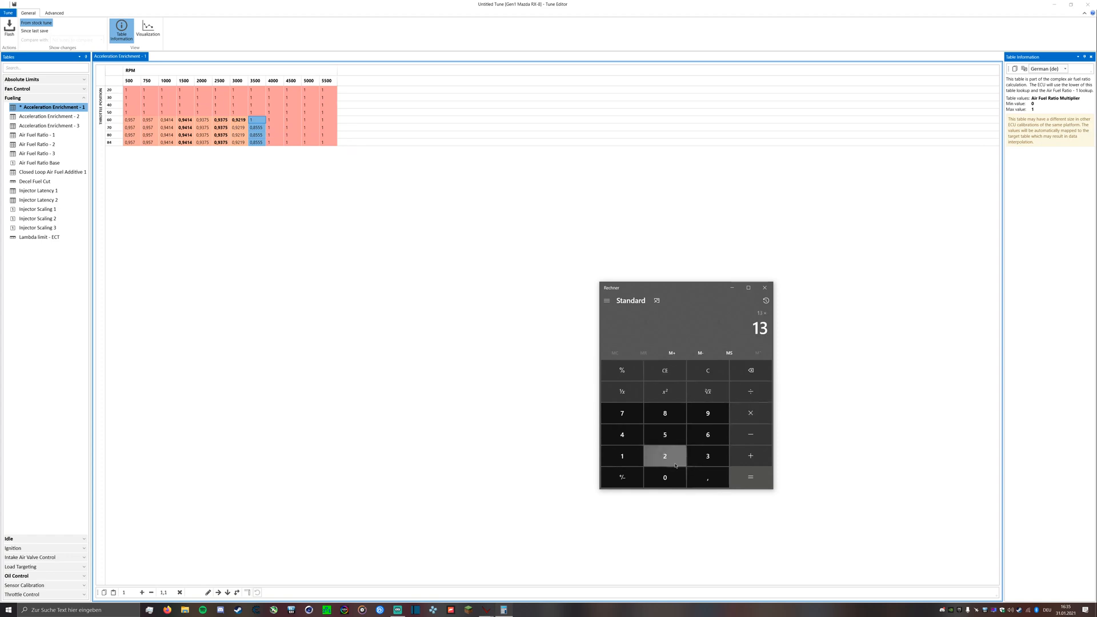
click(664, 477)
click(707, 477)
click(665, 413)
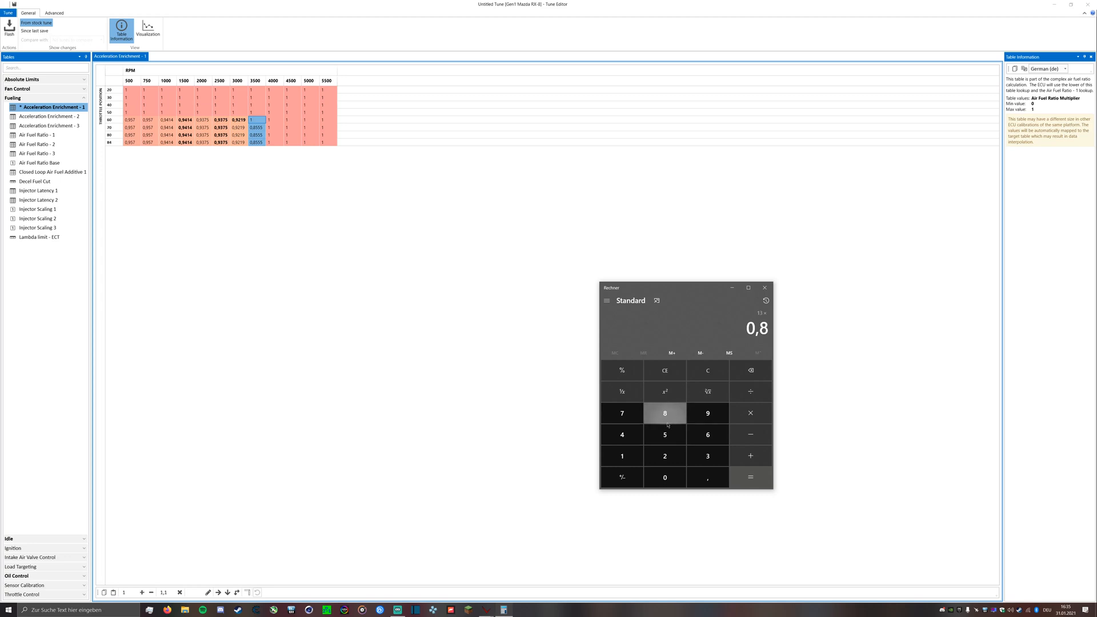
click(664, 435)
click(752, 482)
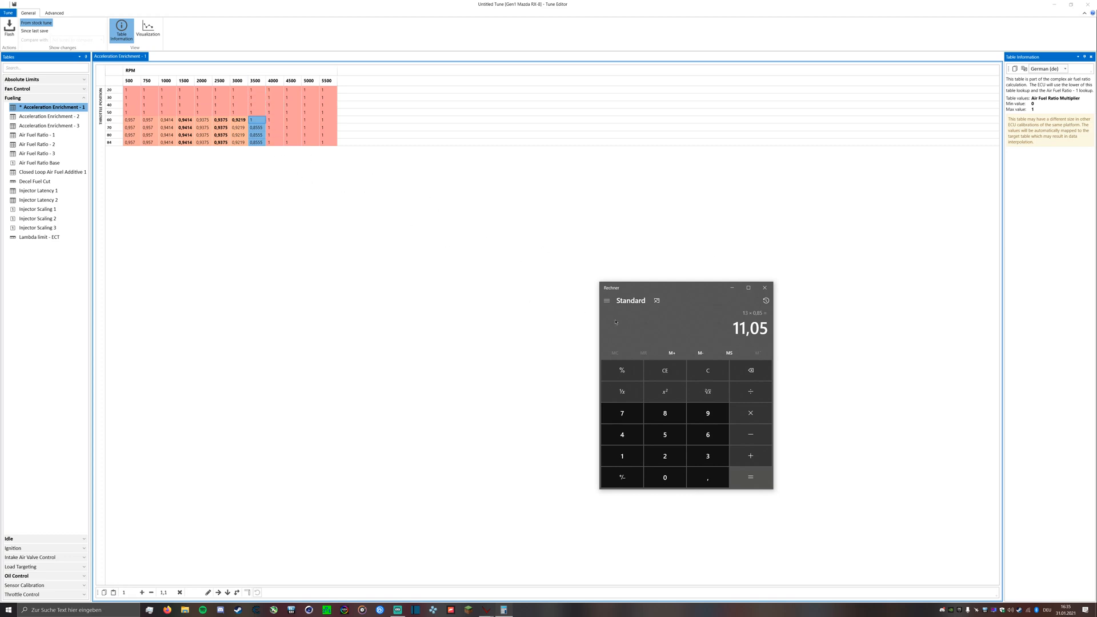
click(707, 370)
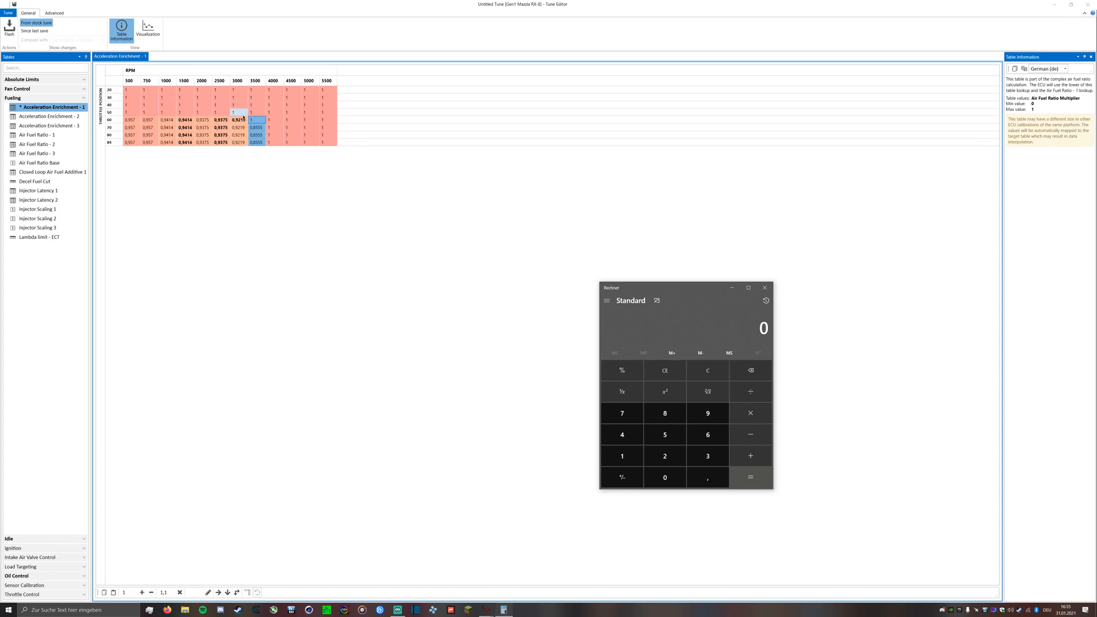
Set the 3500 RPM cells for throttle positions 60 to 84 to 0,8906 in the Tune Editor
click(270, 121)
drag(257, 120, 257, 148)
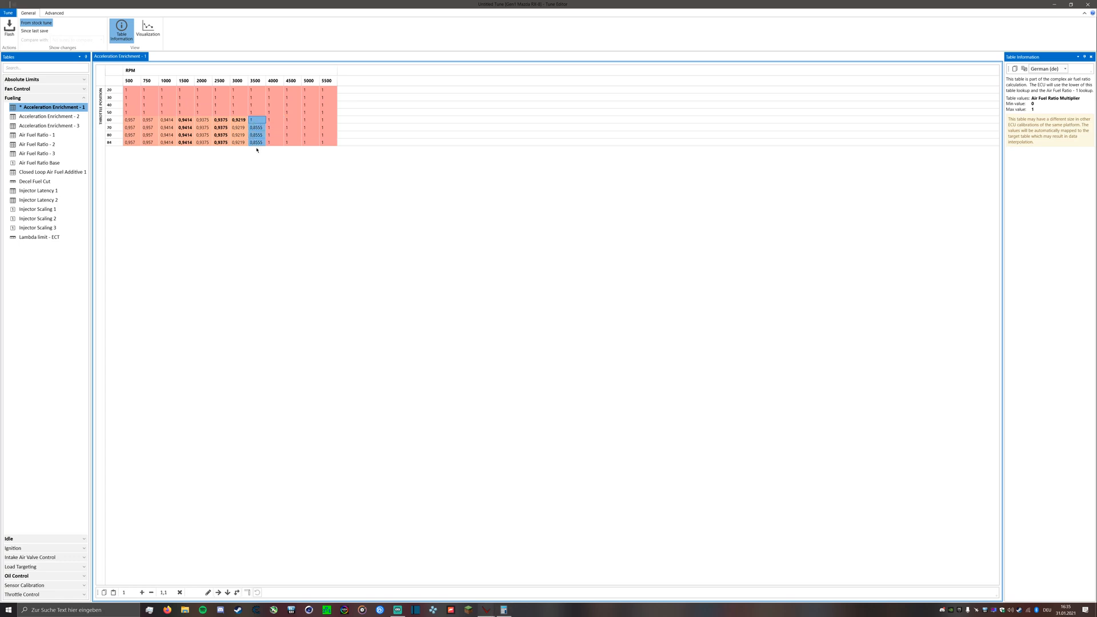
click(189, 593)
text(0,85)
text(06)
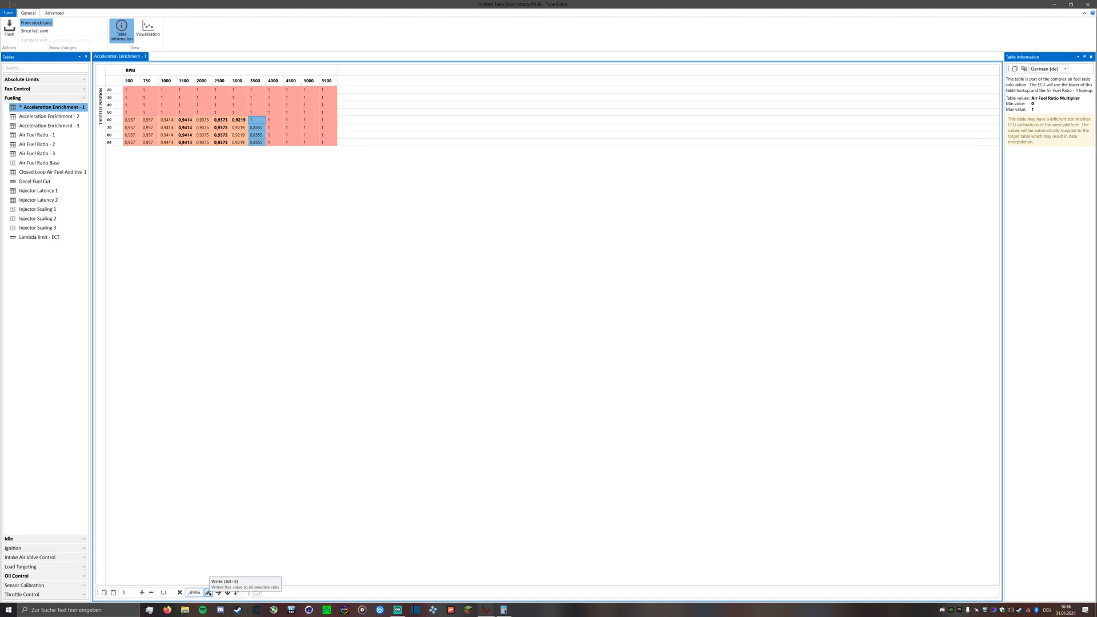
click(208, 592)
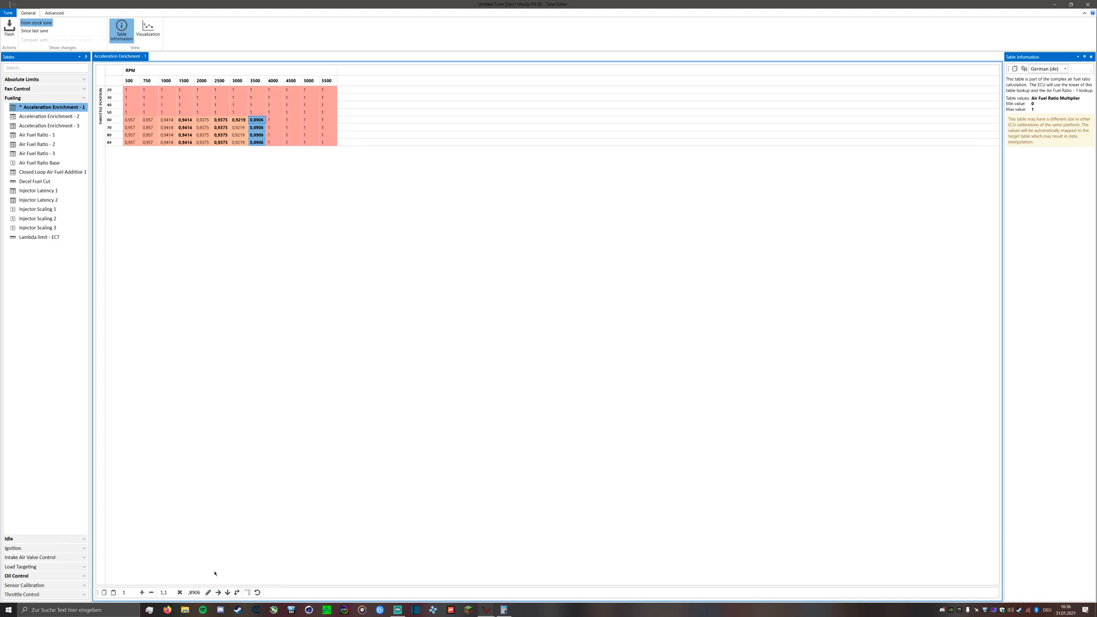
Copy all values of Acceleration Enrichment - 1 over the whole Acceleration Enrichment - 2 table
drag(130, 90, 327, 144)
key(ctrl+c)
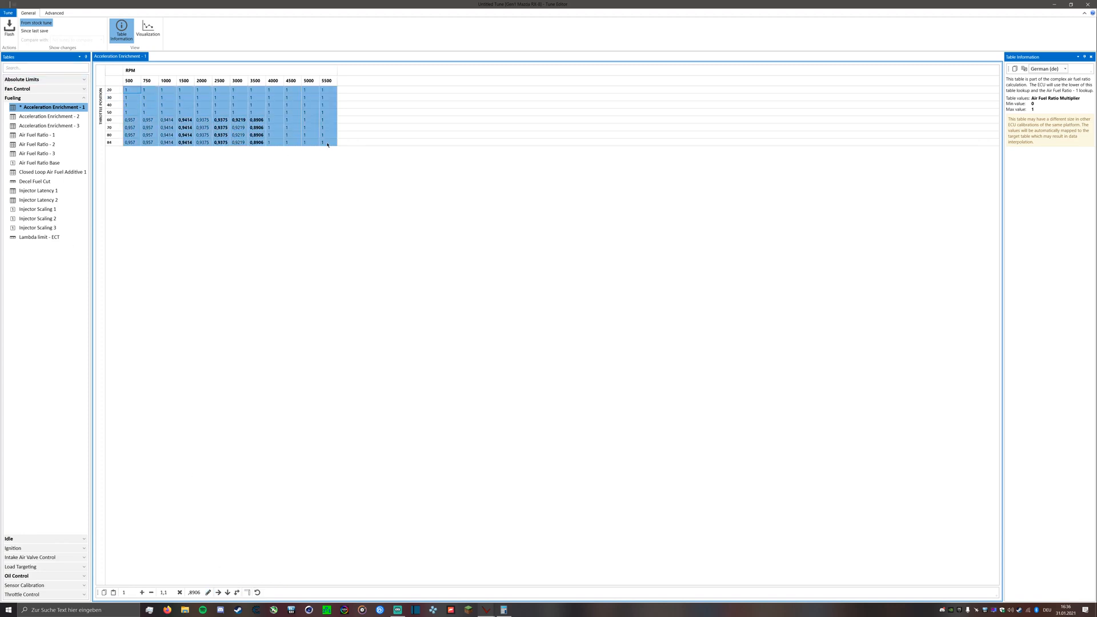
click(49, 117)
drag(129, 91, 326, 143)
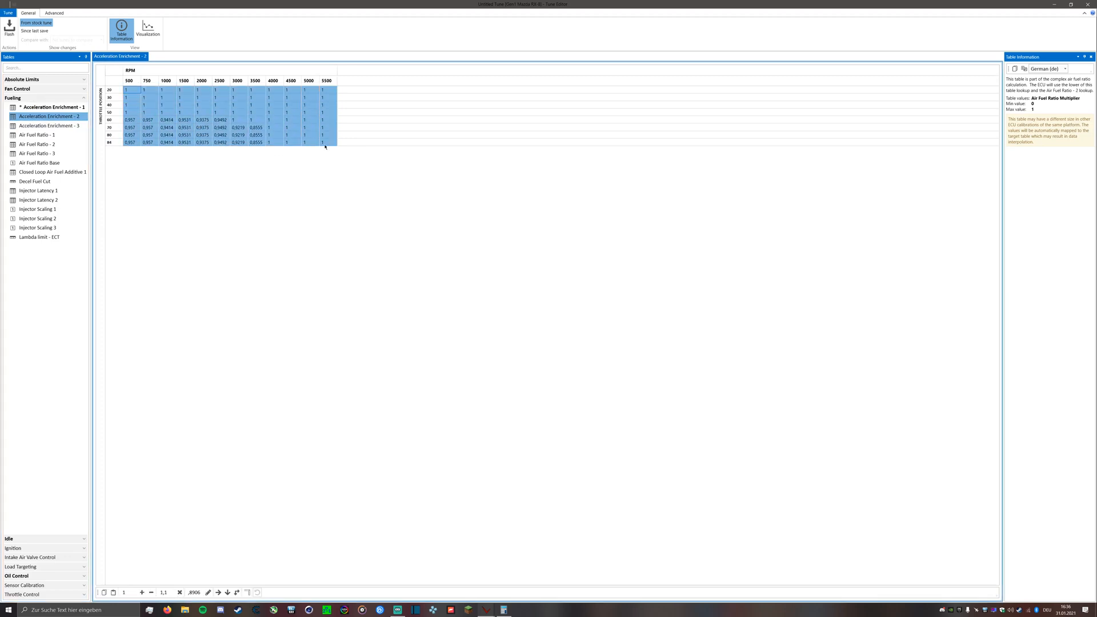
key(ctrl+v)
Paste the copied enrichment values over the whole Acceleration Enrichment - 3 table
click(67, 127)
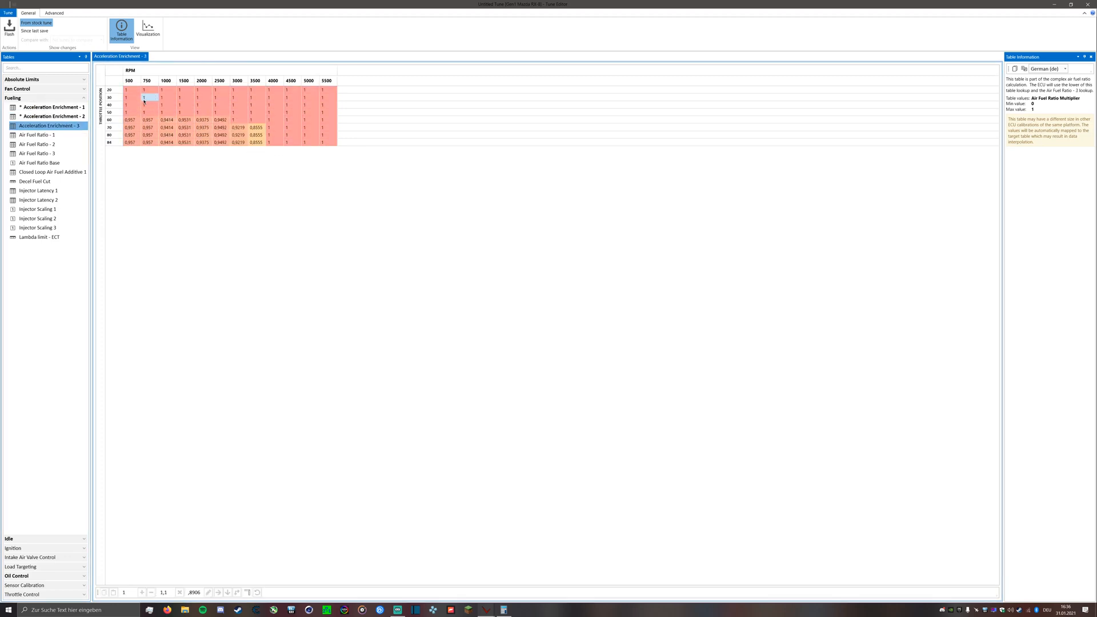
drag(131, 90, 239, 142)
drag(323, 155, 329, 147)
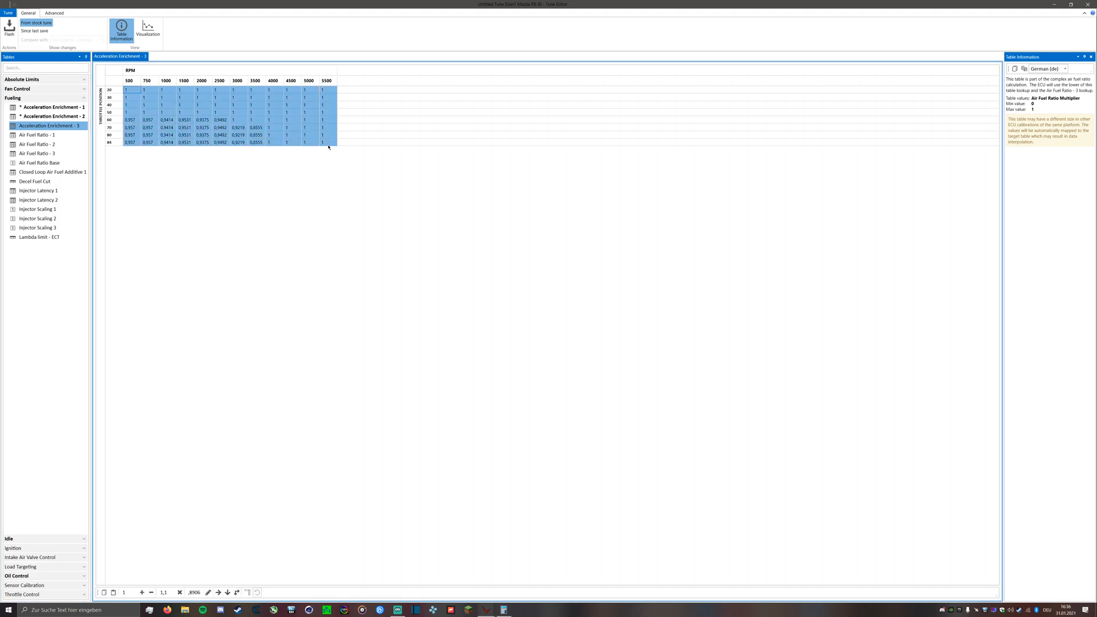
key(ctrl+v)
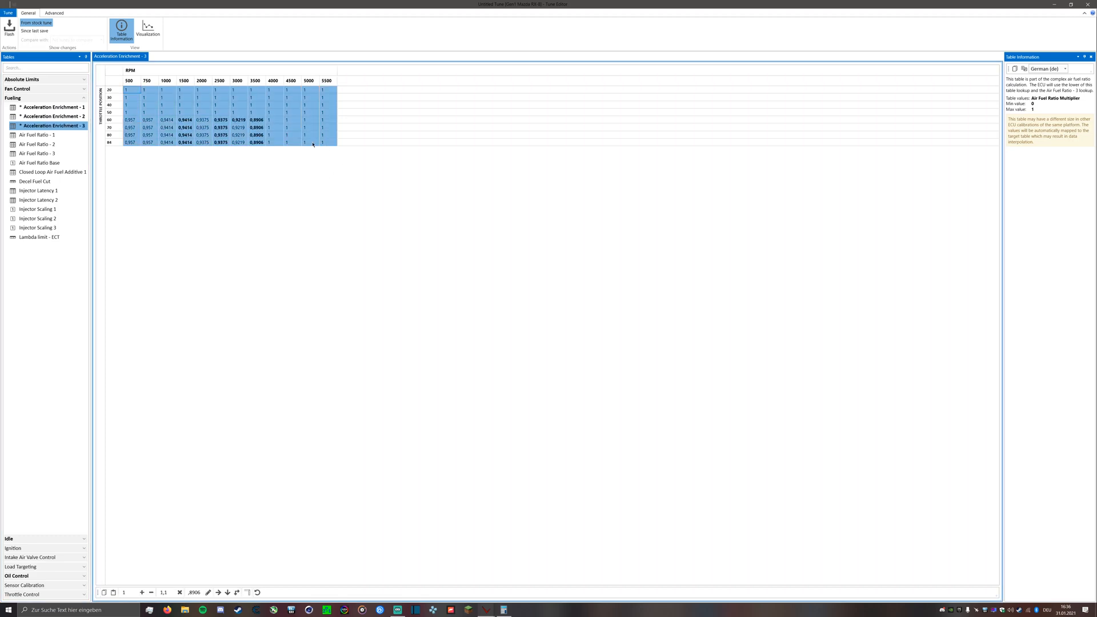
In the Air Fuel Ratio - 1 table, write 14,5 to the cells from 500 to 3500 RPM and load 0 to 0,375
click(55, 137)
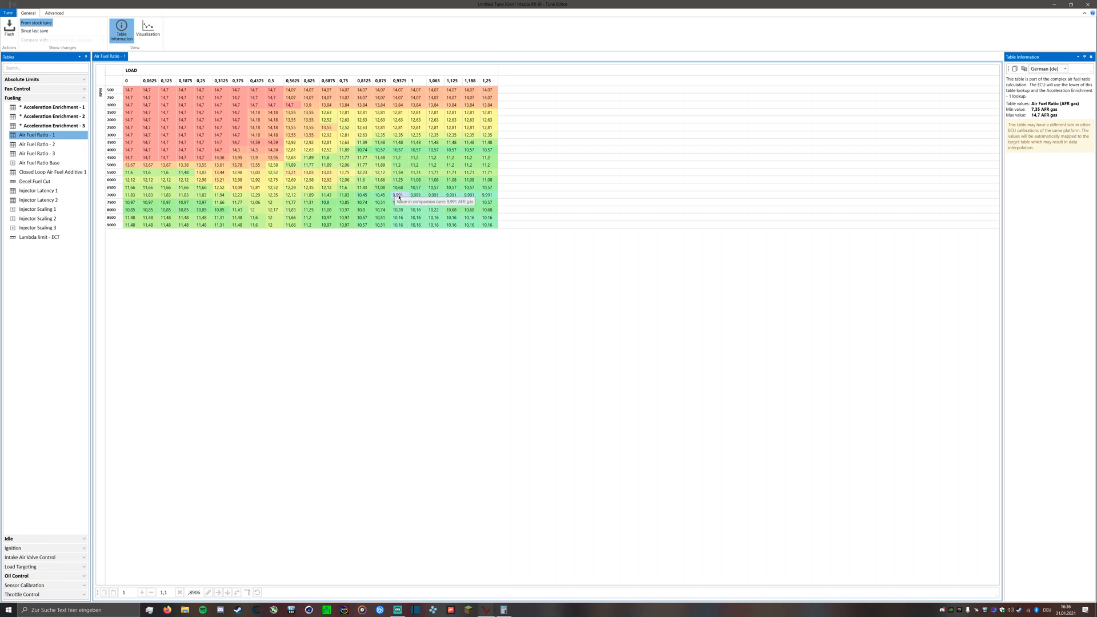
drag(290, 87, 497, 229)
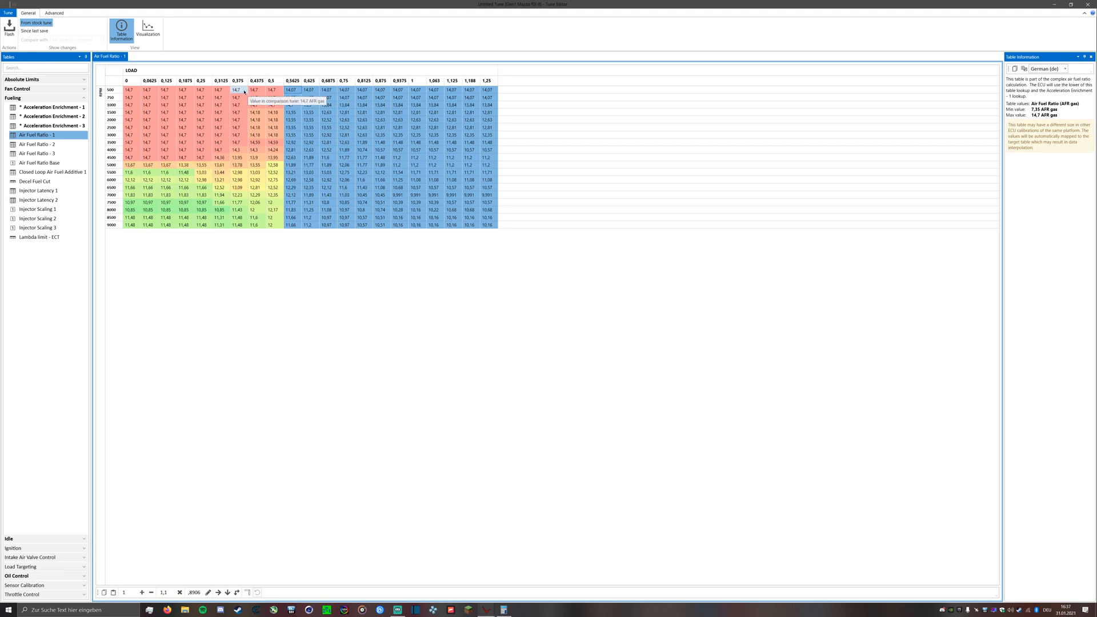
click(246, 91)
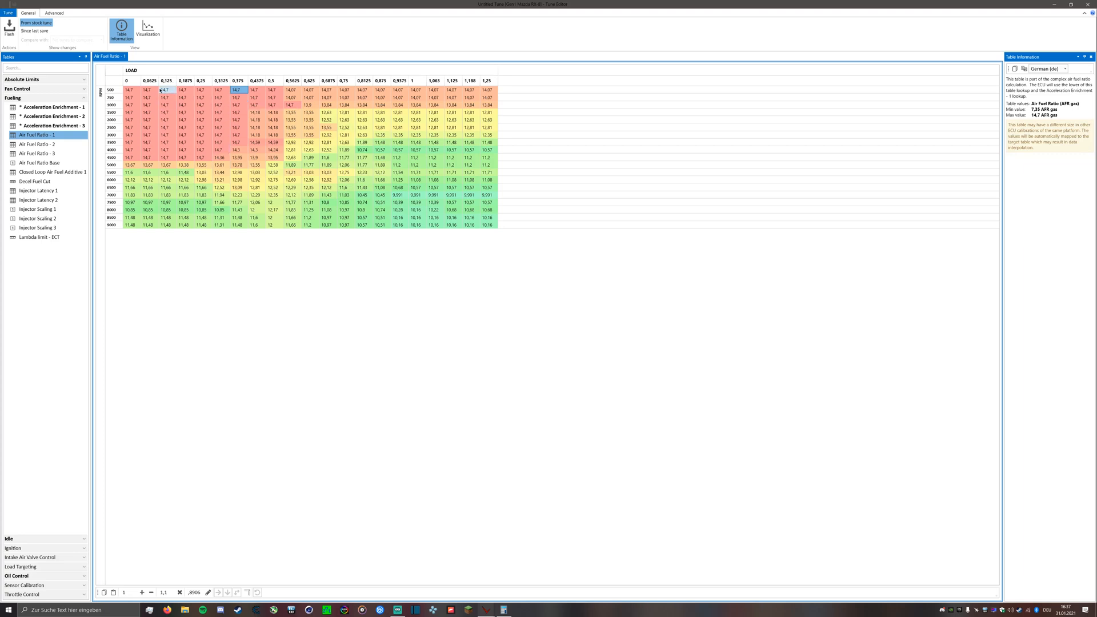
drag(130, 90, 234, 144)
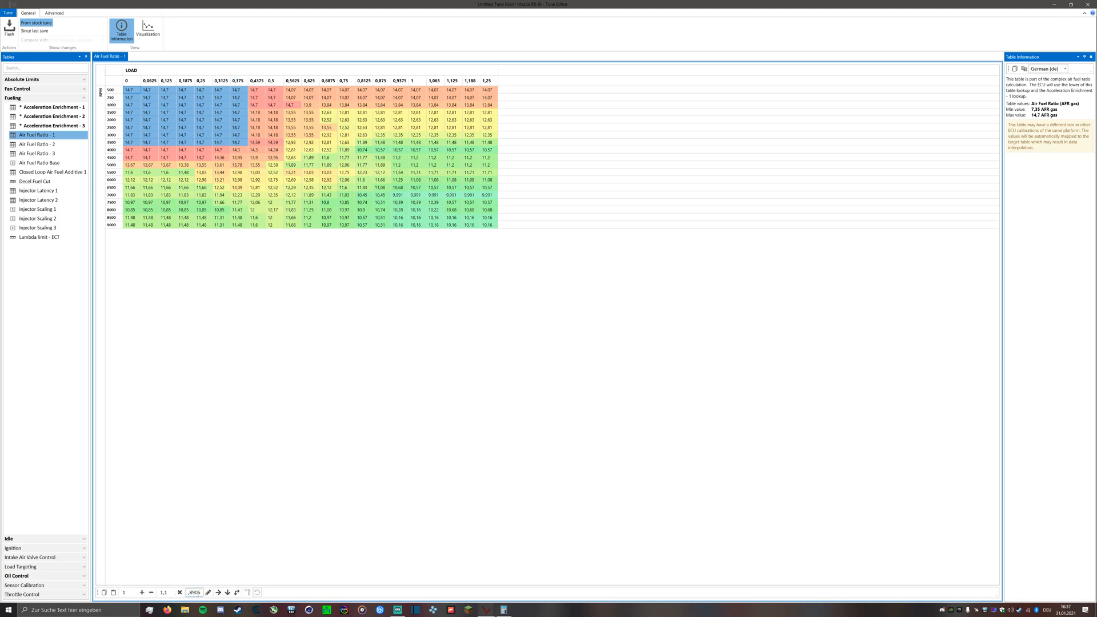
key(BackSpace)
key(BackSpace)
key(BackSpace)
key(BackSpace)
key(BackSpace)
key(BackSpace)
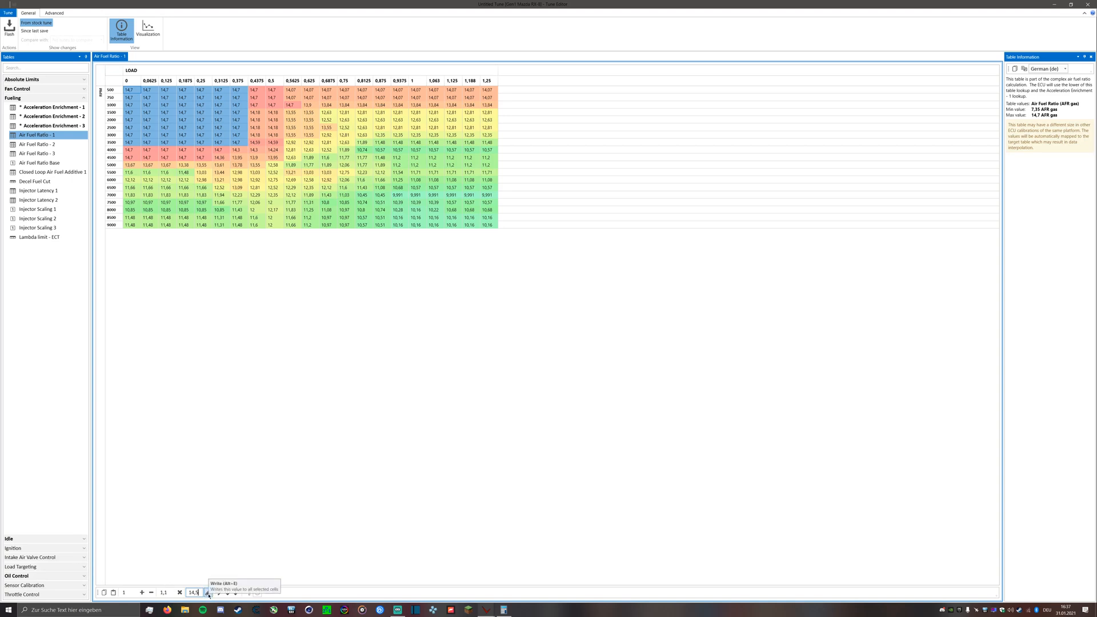
click(208, 593)
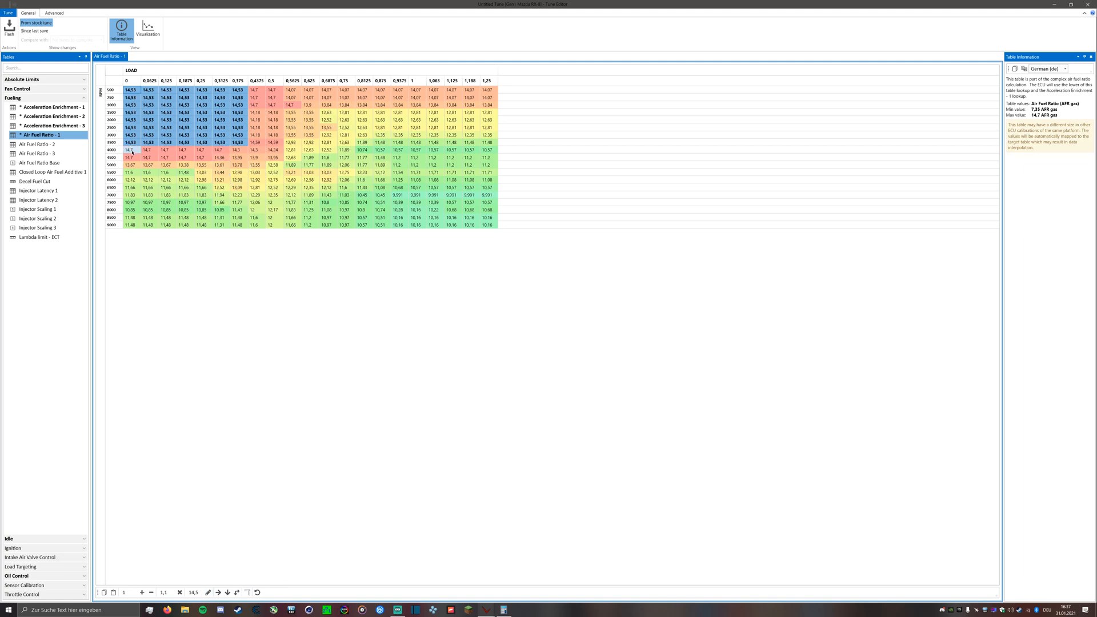
Write 14,2 to the 4000 and 4500 RPM cells from load 0 to 0,375
drag(129, 149, 240, 160)
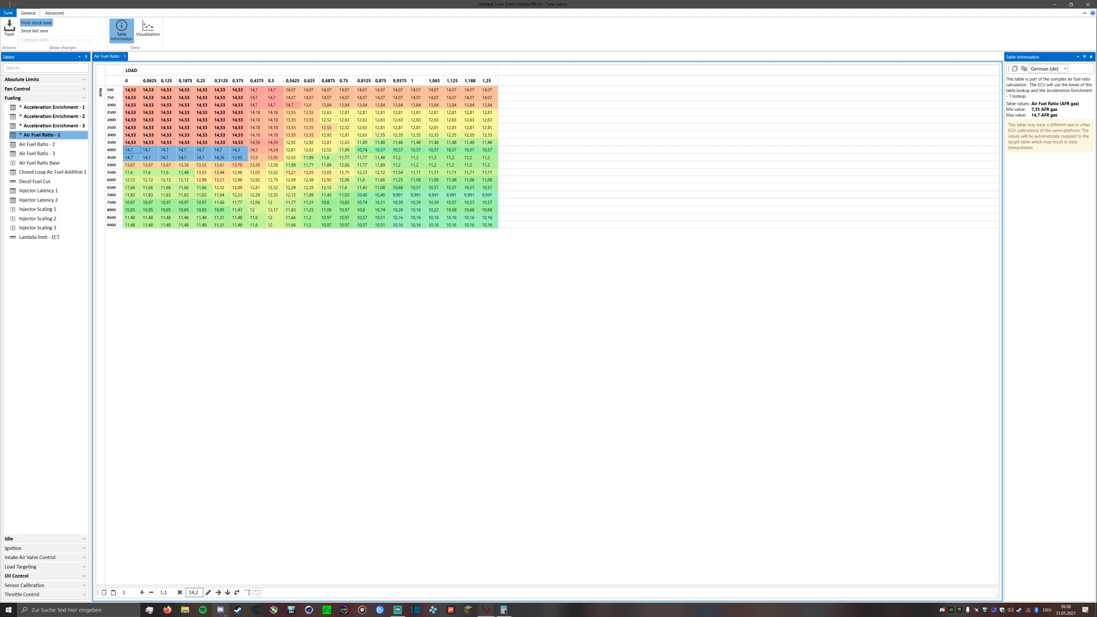
click(208, 592)
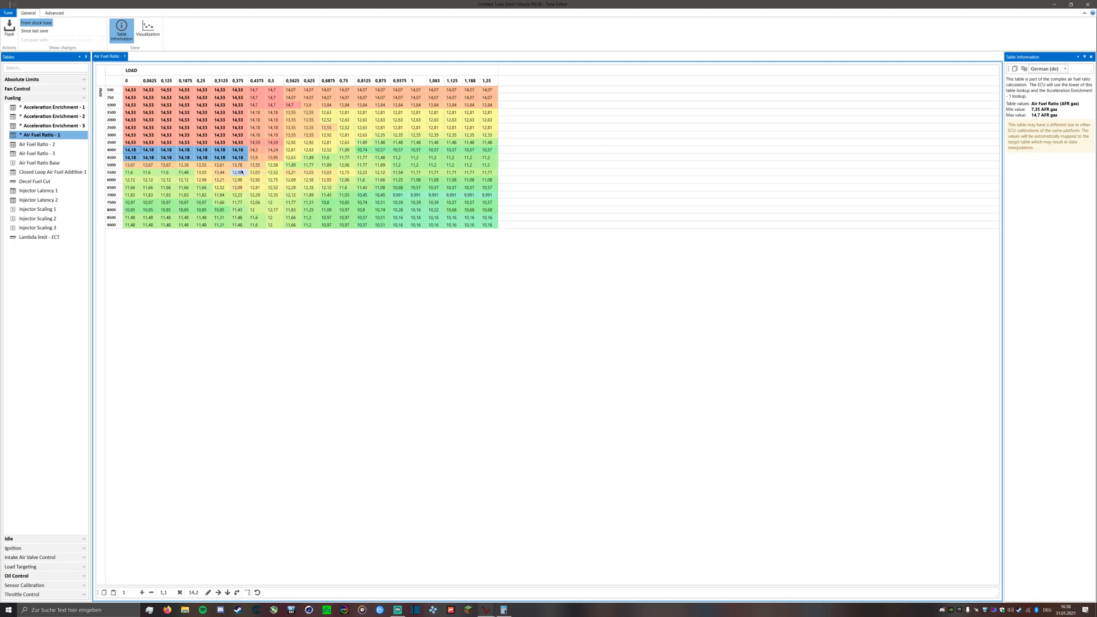
For load 0 to 0,375, write 13,2 to the 5000 and 5500 RPM cells and 12,8 to the 6000 and 6500 RPM cells
drag(237, 165, 127, 176)
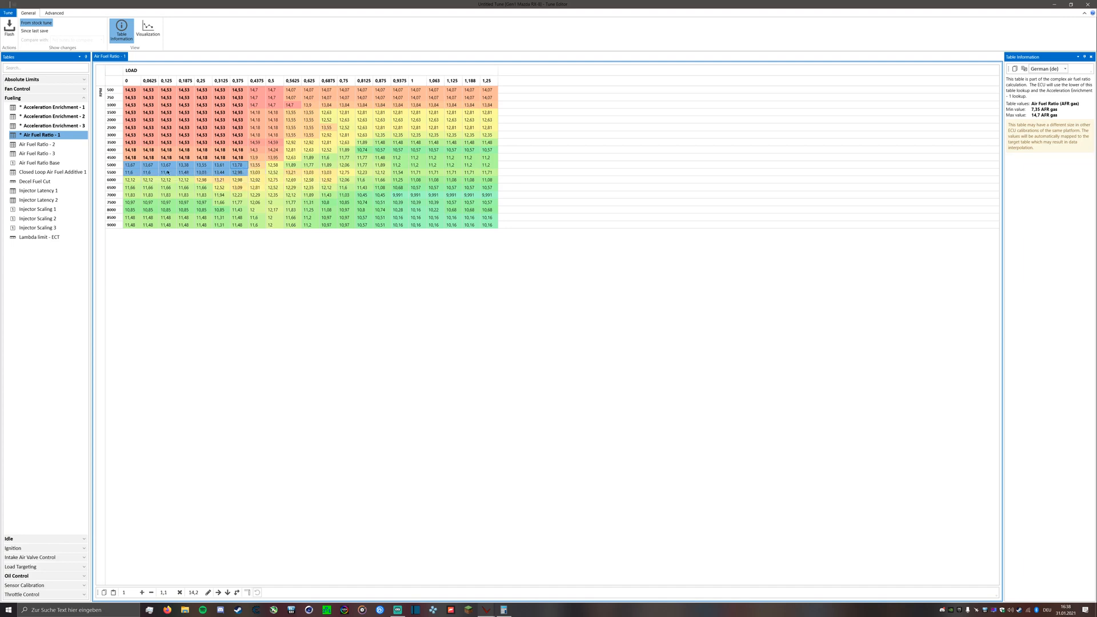
mouse_move(242, 173)
drag(199, 593, 180, 597)
text(13,2)
click(208, 592)
drag(130, 179, 241, 187)
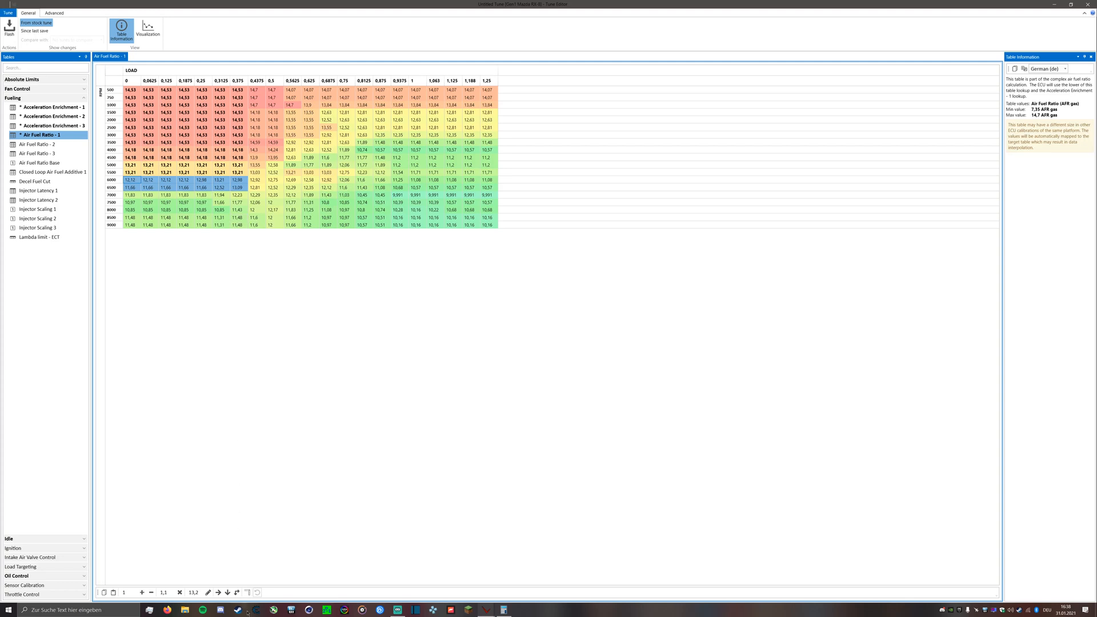
click(190, 596)
text(12,8)
key(Return)
For load 0 to 0,375, write 12,5 to the 7000 and 7500 RPM cells and 12,2 to the cells from 8000 to 9000 RPM
drag(128, 203, 237, 196)
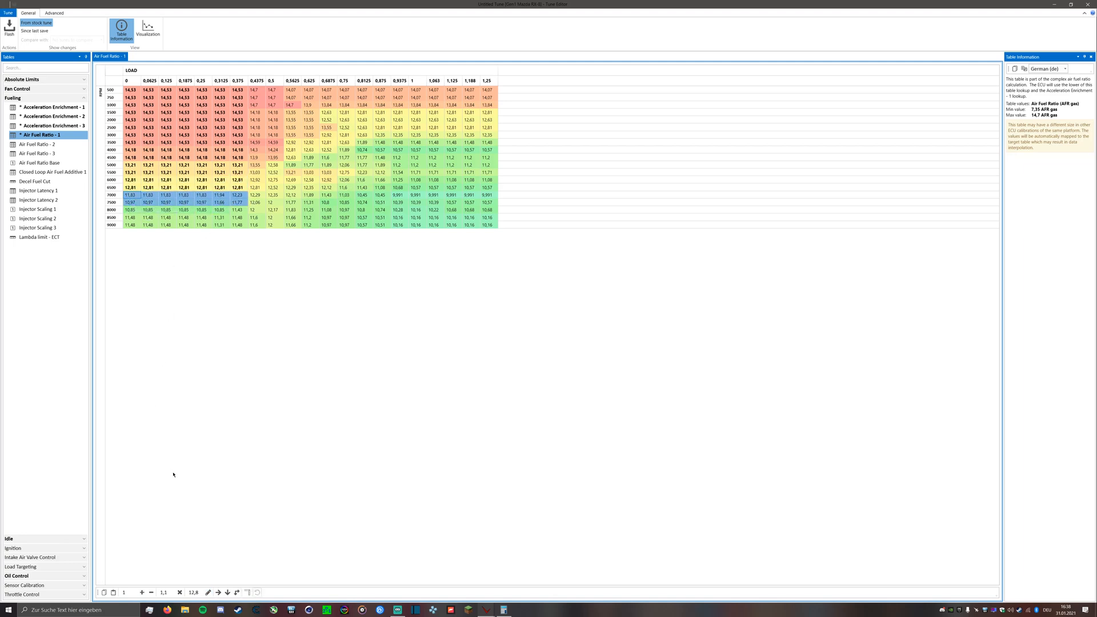
click(198, 592)
click(208, 592)
click(131, 209)
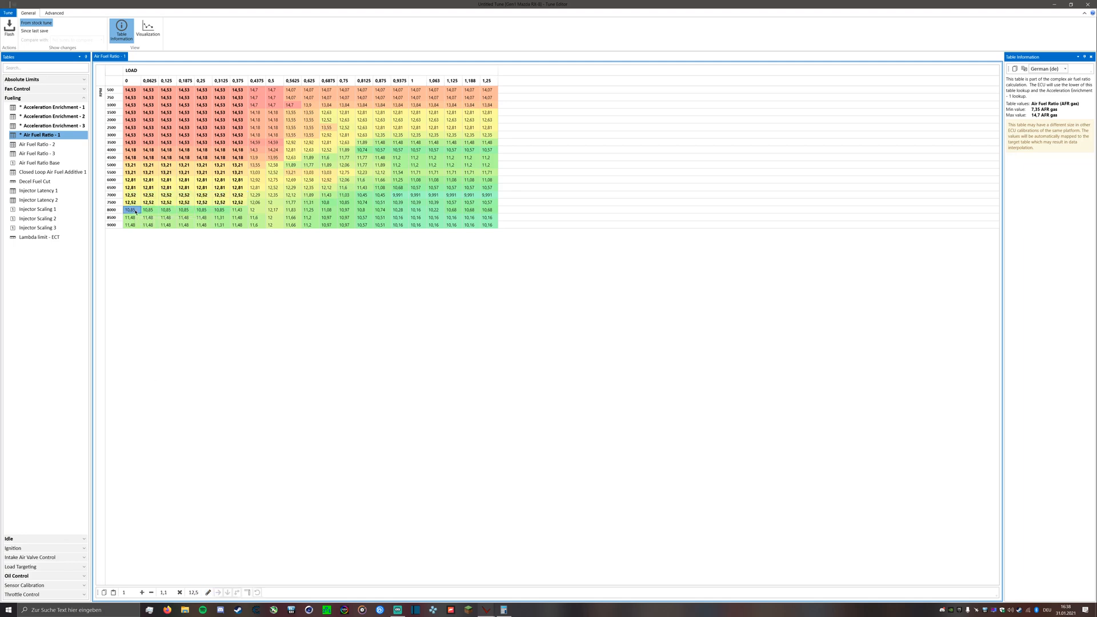
drag(135, 212, 245, 227)
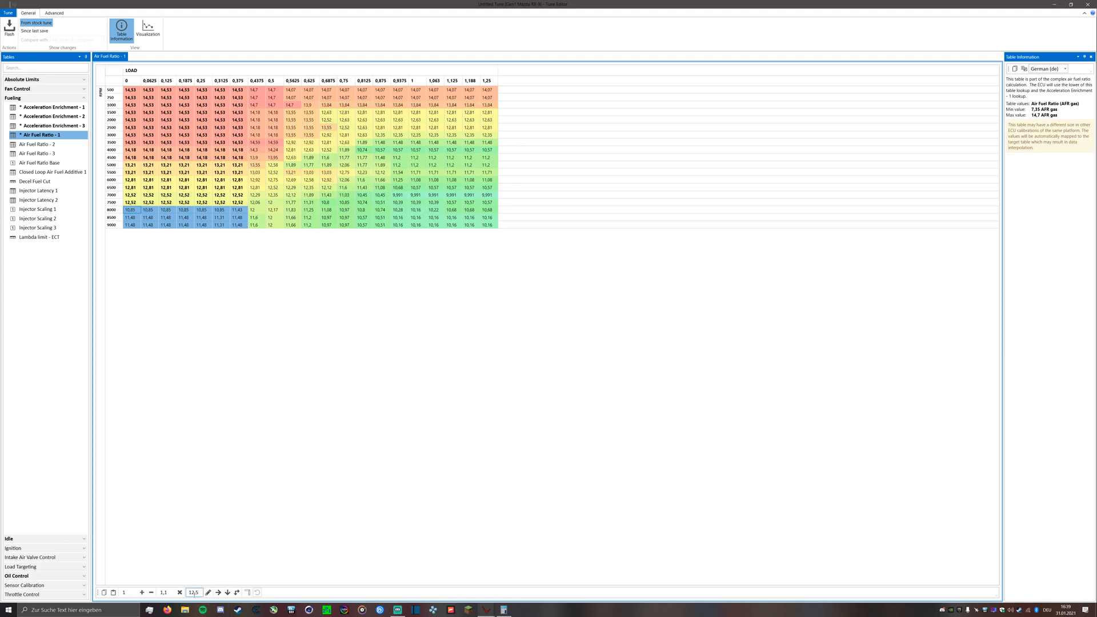
text(2)
click(209, 592)
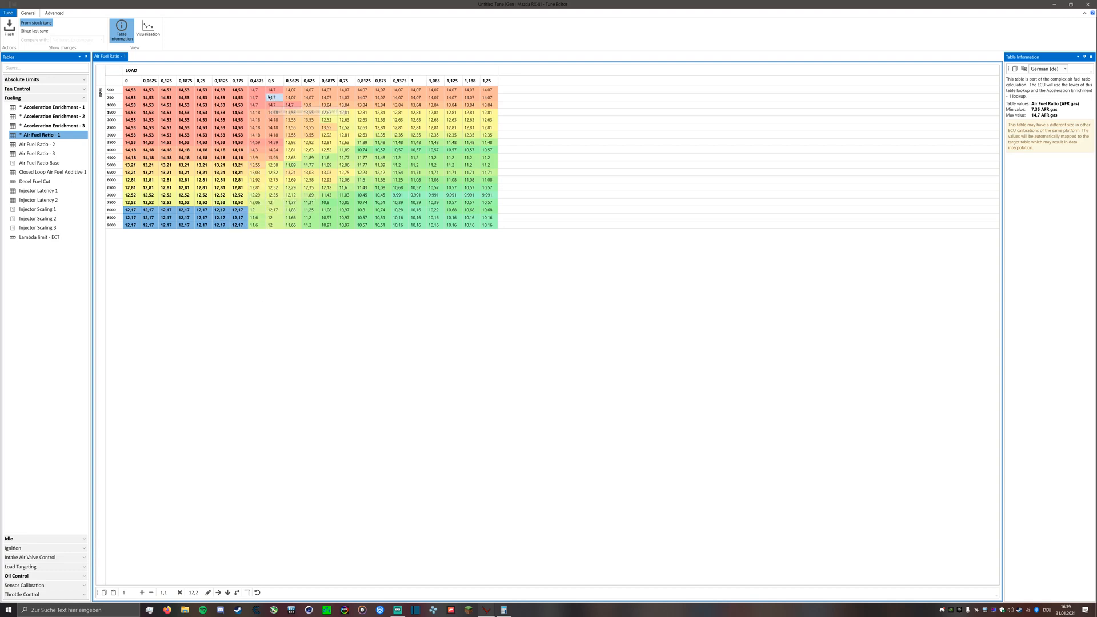
Set the 500 to 1000 RPM cells at load 0,4375 and 0,5 to 14,53
mouse_move(261, 90)
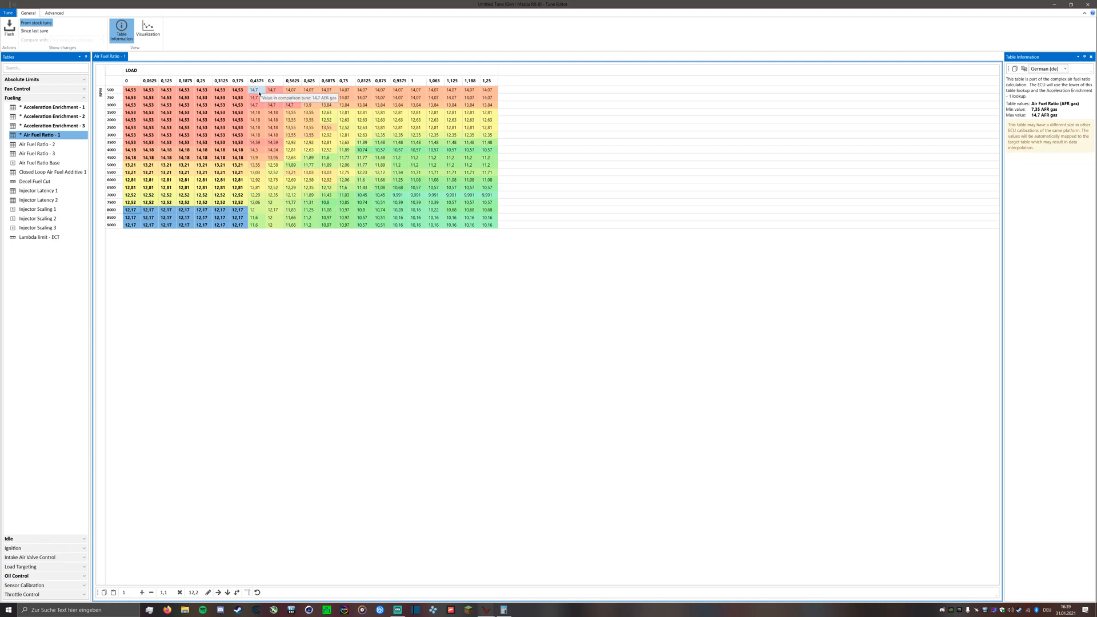
drag(259, 93, 299, 105)
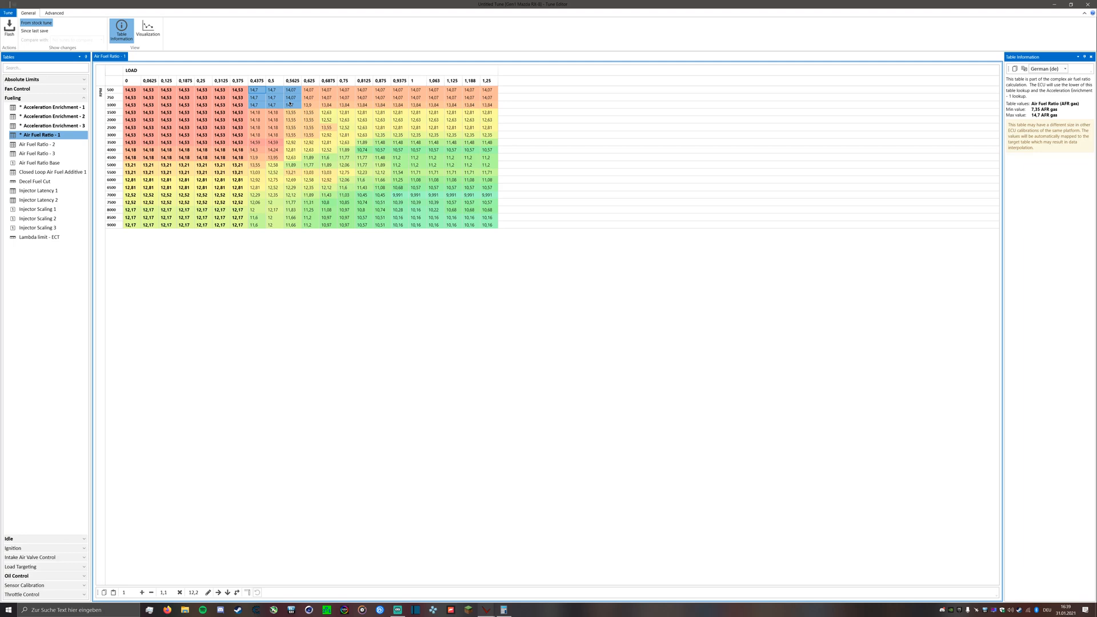
drag(298, 106, 304, 110)
drag(305, 108, 281, 106)
click(194, 592)
text(14)
key(Return)
At load 0,4375 and 0,5, write 14,3 to the 1500 and 2000 RPM cells and 14,1 to the 2500 and 3000 RPM cells
drag(255, 113, 277, 125)
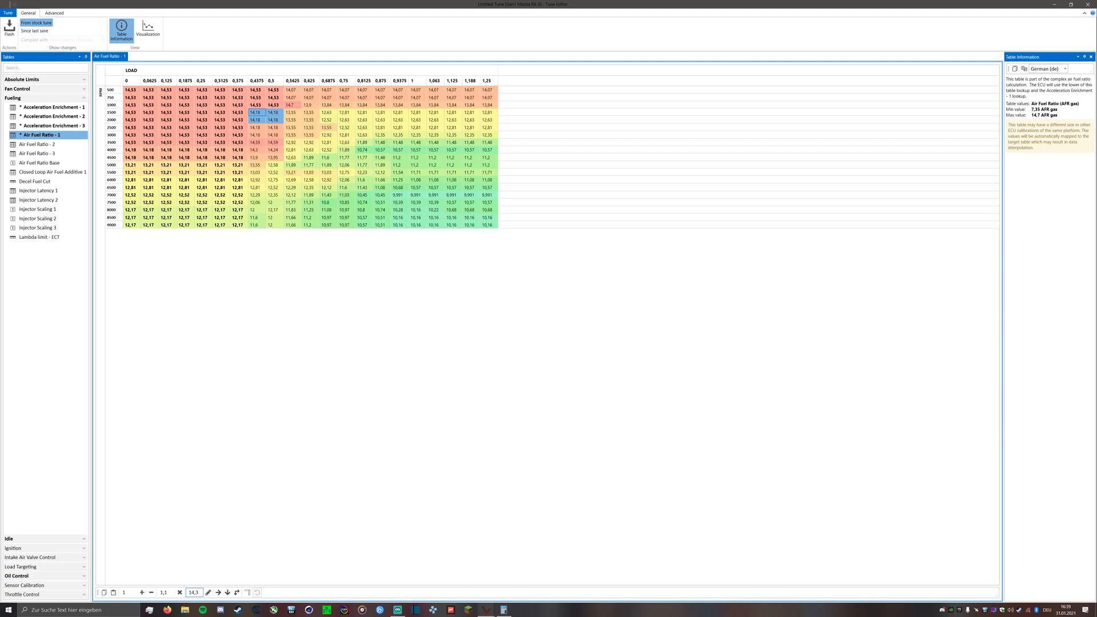
click(208, 593)
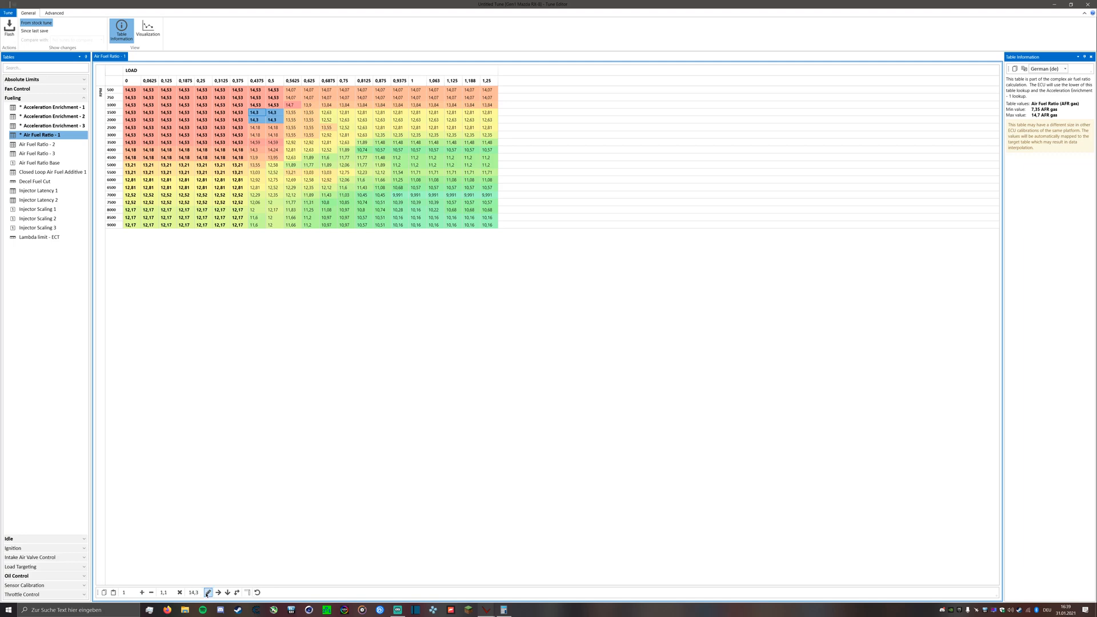
click(261, 128)
drag(262, 129, 281, 135)
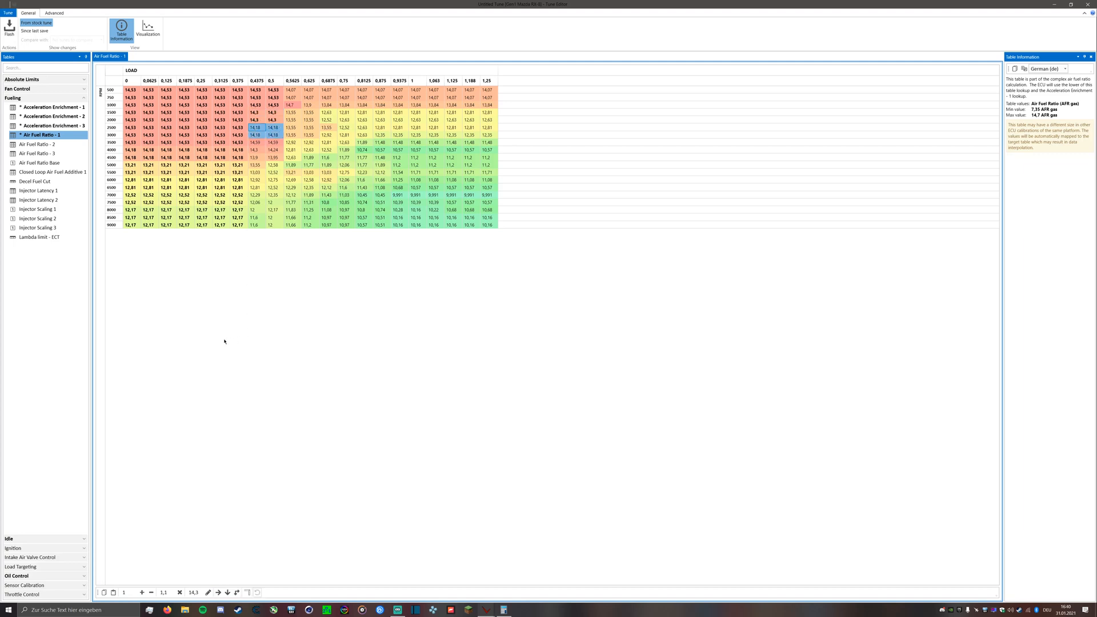
click(197, 593)
key(BackSpace)
text(1)
click(207, 592)
At load 0,4375 and 0,5, write 14,01 to the 3500 and 4000 RPM cells and 13,78 to the 4500 and 5000 RPM cells
click(259, 146)
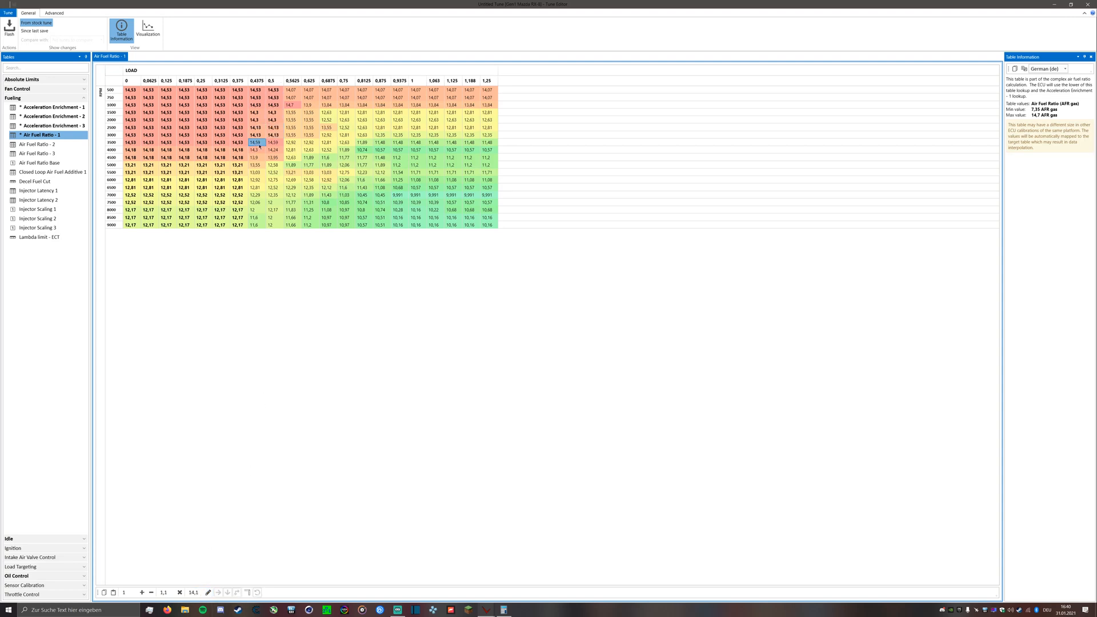
drag(260, 146, 281, 151)
click(195, 592)
text(0)
click(209, 593)
drag(255, 158, 268, 167)
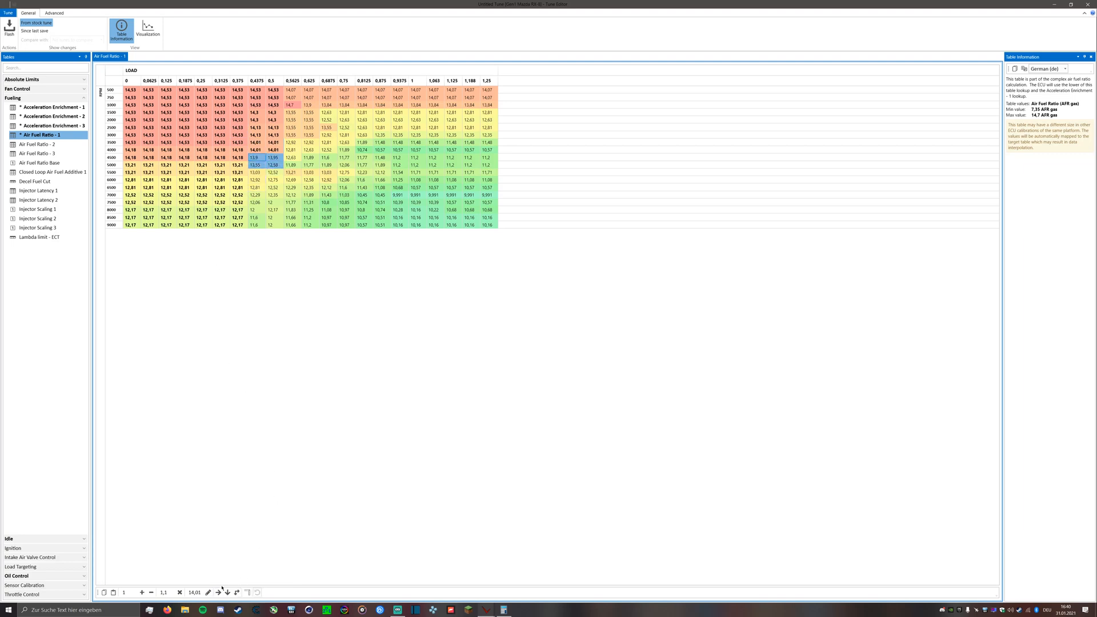
double_click(194, 592)
text(13,78)
click(208, 592)
At load 0,4375 and 0,5, write 13,38 to the 5500 and 6000 RPM cells and 12,98 to the 6500 and 7000 RPM cells
drag(255, 176, 271, 181)
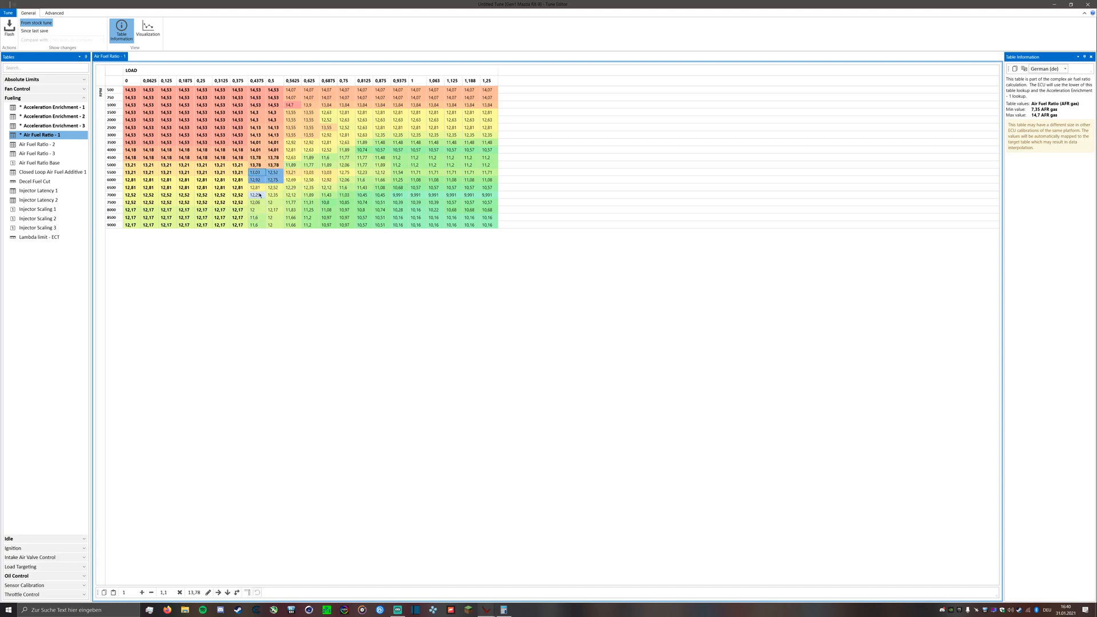
click(198, 593)
key(BackSpace)
text(3)
click(208, 593)
drag(256, 187, 275, 195)
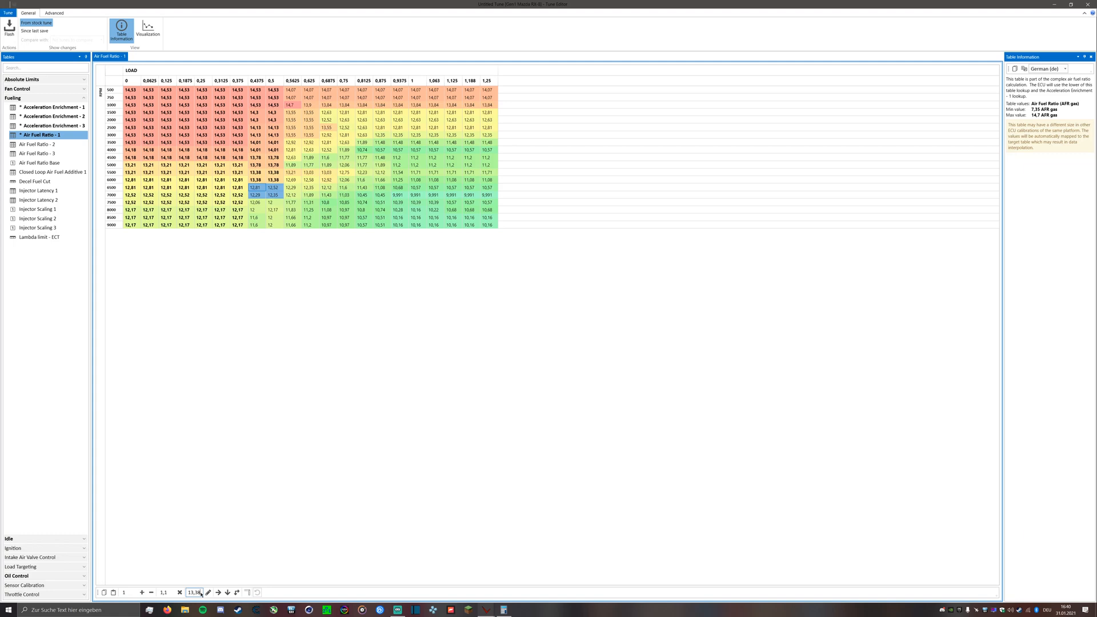
key(BackSpace)
click(207, 592)
At load 0,4375 and 0,5, write 12,4 to the 7500 and 8000 RPM cells and 12,17 to the 8500 and 9000 RPM cells
drag(255, 202, 273, 210)
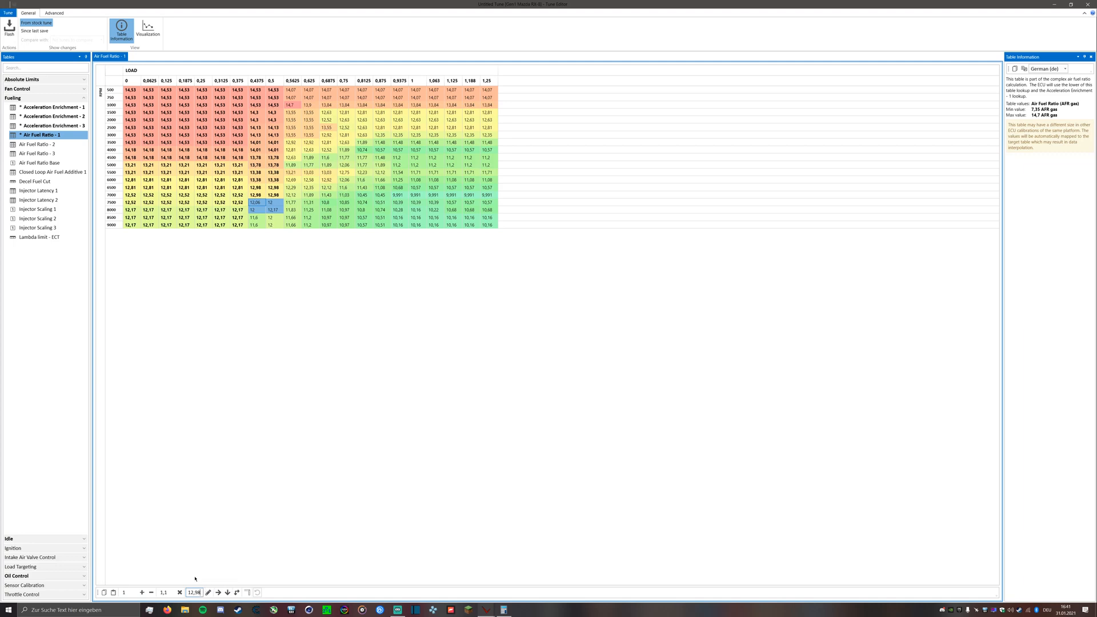
key(BackSpace)
key(BackSpace)
text(4)
click(206, 594)
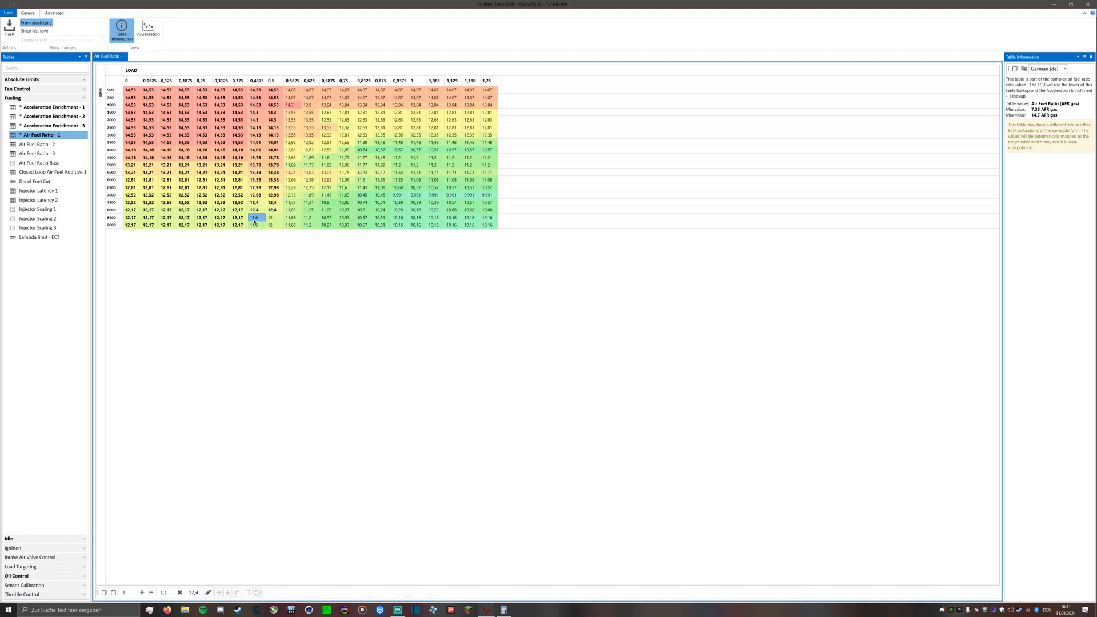
drag(251, 218, 278, 225)
key(BackSpace)
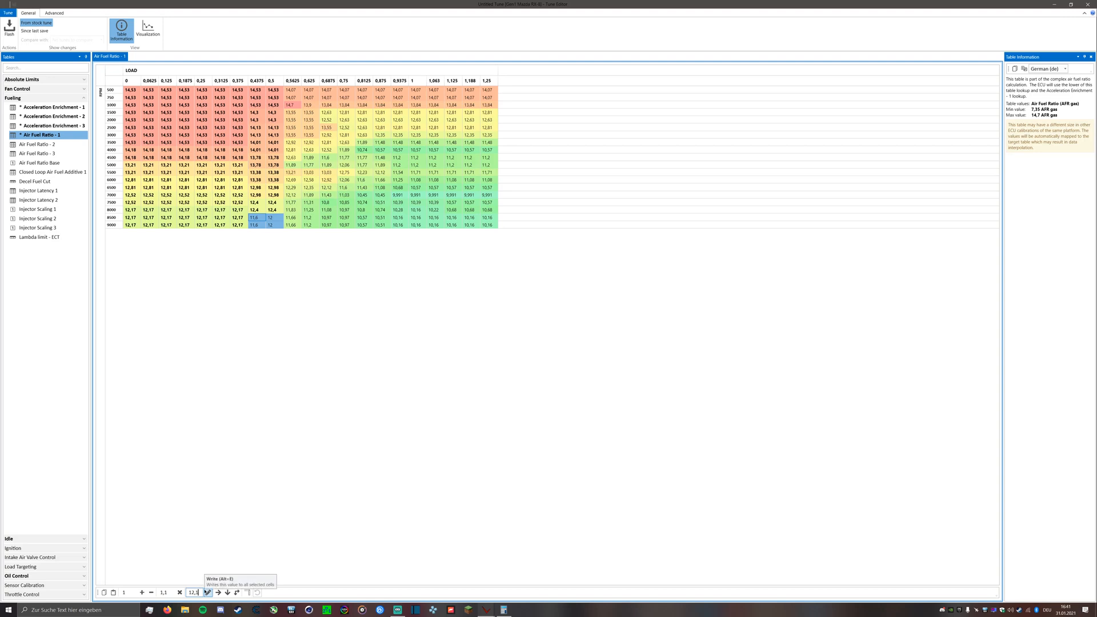
text(17)
click(207, 592)
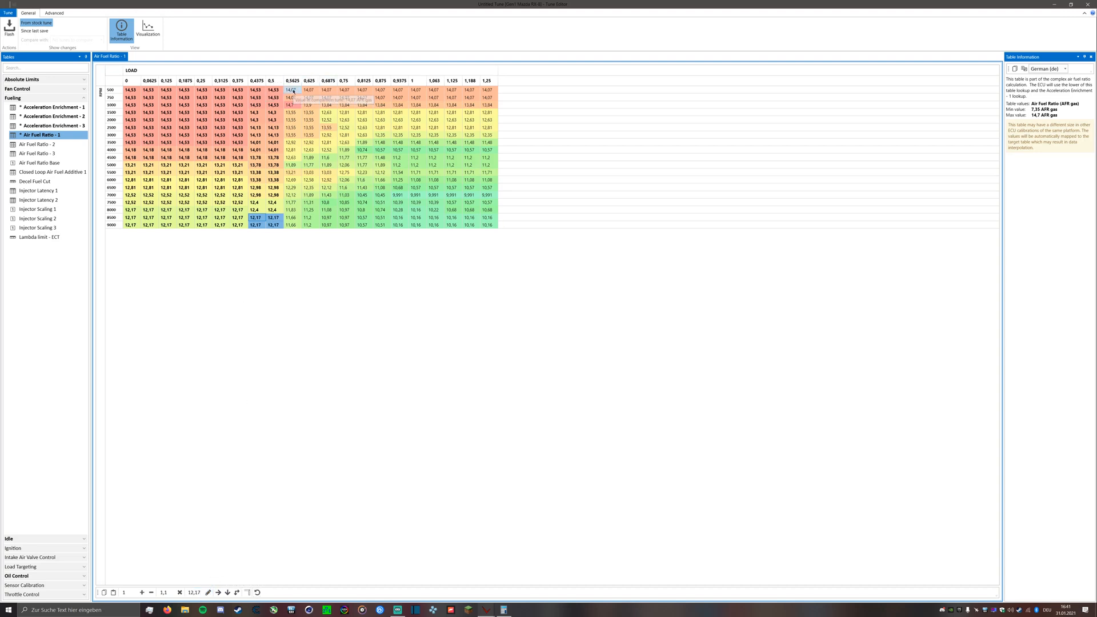
Write 14,13 to the 500 and 750 RPM cells from load 0,5625 to 1,25
mouse_move(276, 95)
drag(293, 93, 482, 102)
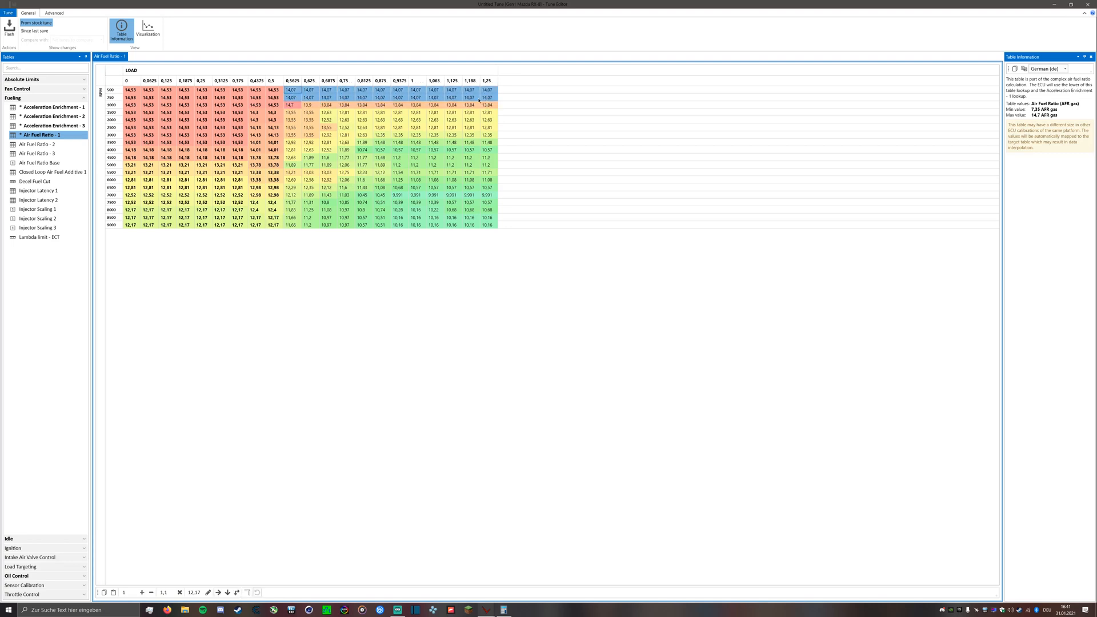
mouse_move(468, 89)
click(192, 593)
double_click(195, 592)
key(BackSpace)
key(BackSpace)
text(4,13)
key(BackSpace)
text(1)
click(208, 592)
For load 0,5625 to 1,25, write 13,49 to the 1000 and 1500 RPM cells and 13,09 to the 2000 and 2500 RPM cells
drag(291, 105, 482, 113)
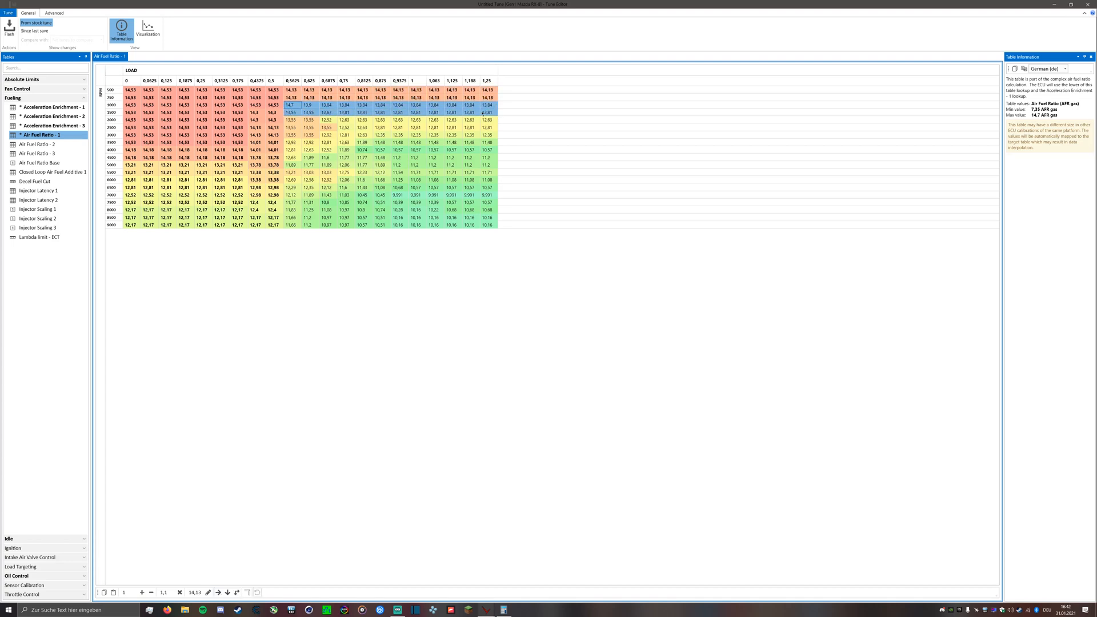
click(194, 593)
text(13,49)
click(208, 593)
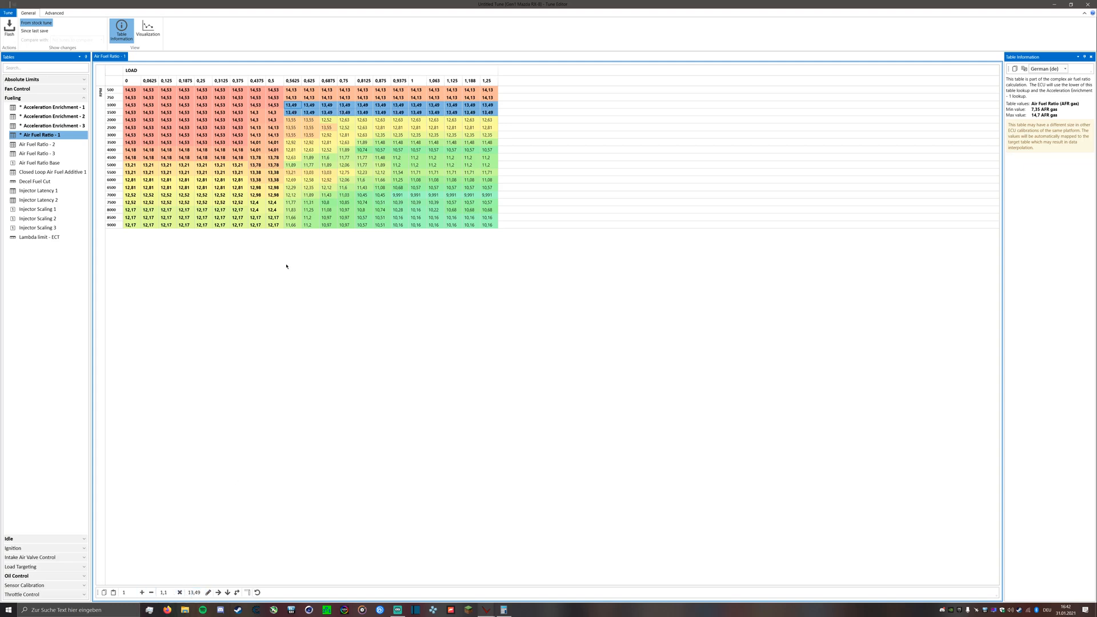
drag(292, 121, 487, 128)
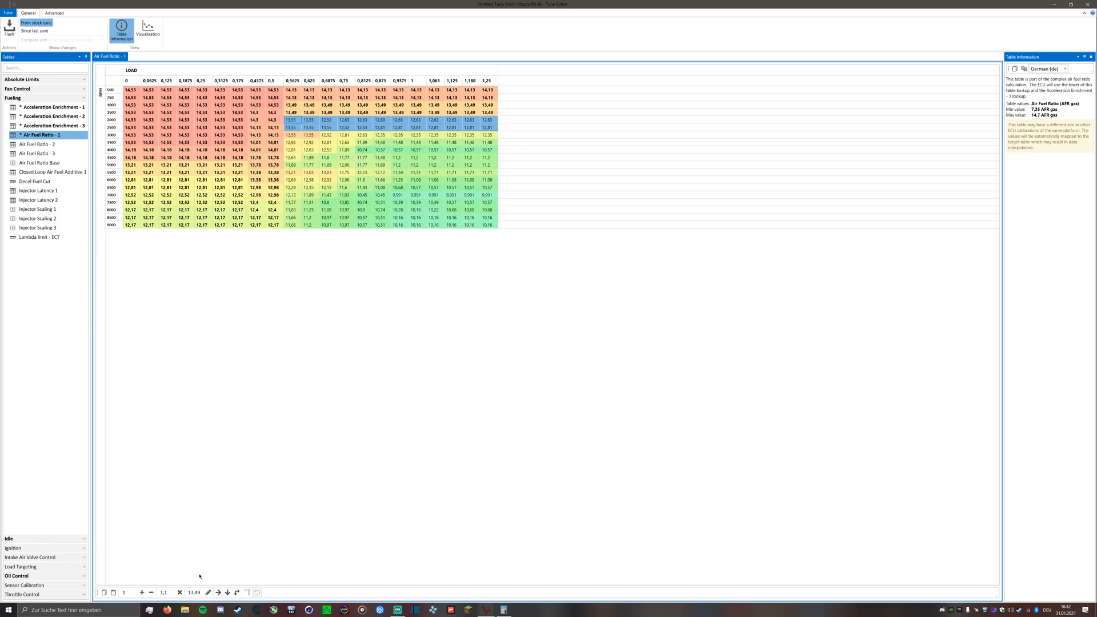
click(200, 593)
key(BackSpace)
key(BackSpace)
text(09)
click(207, 592)
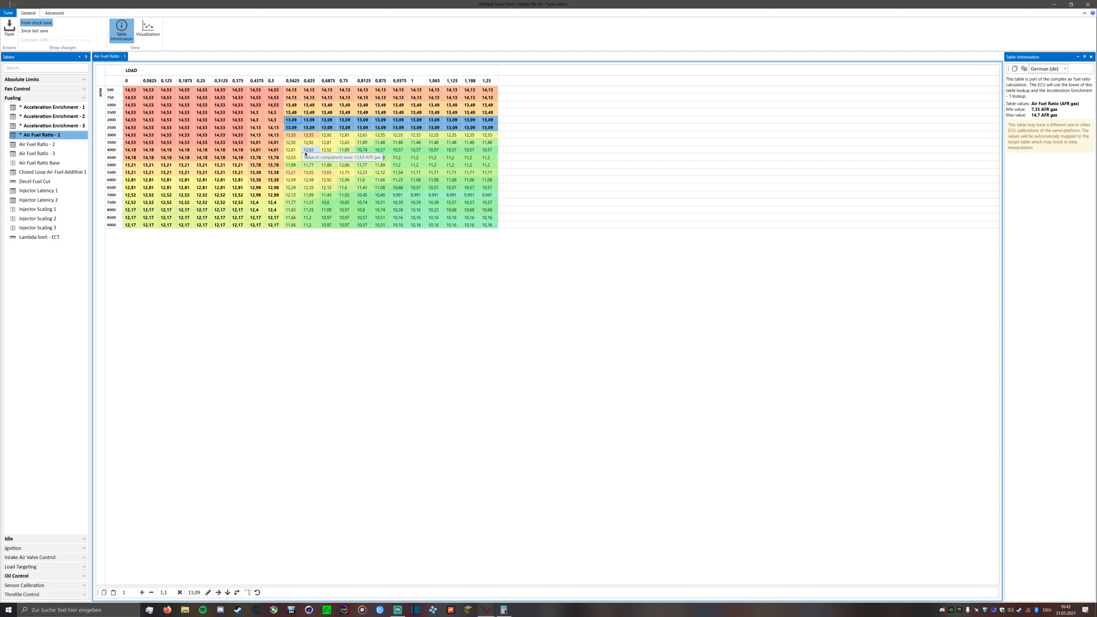
For load 0,5625 to 1,25, write 12,7 to the 3000 and 3500 RPM cells and 12,4 to the 4000 and 4500 RPM cells
drag(290, 134, 485, 142)
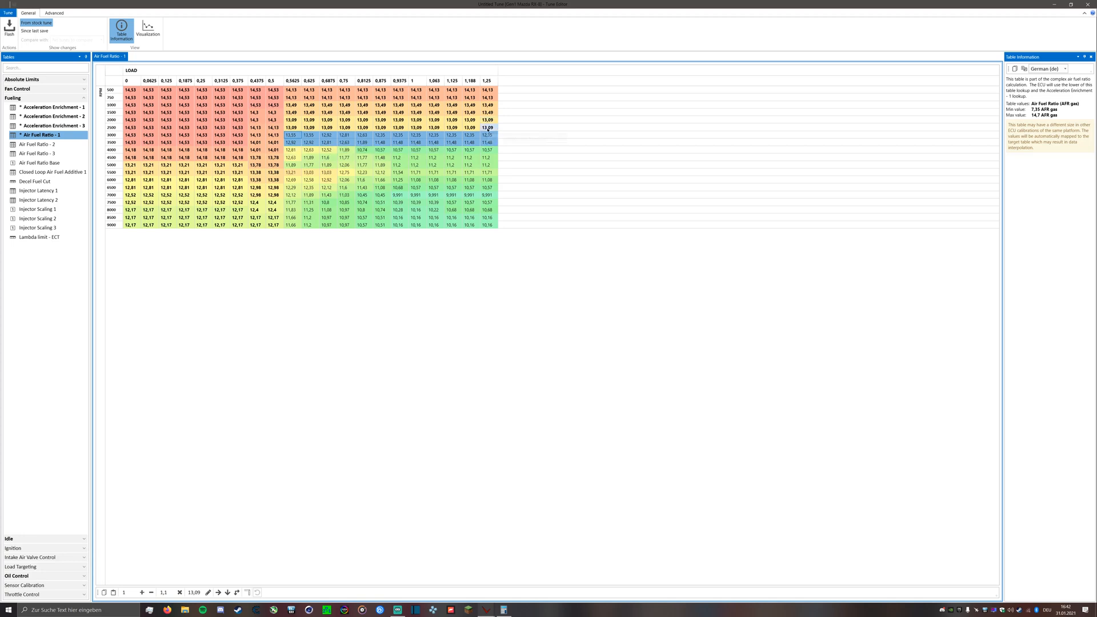
double_click(195, 592)
text(12,7)
click(208, 593)
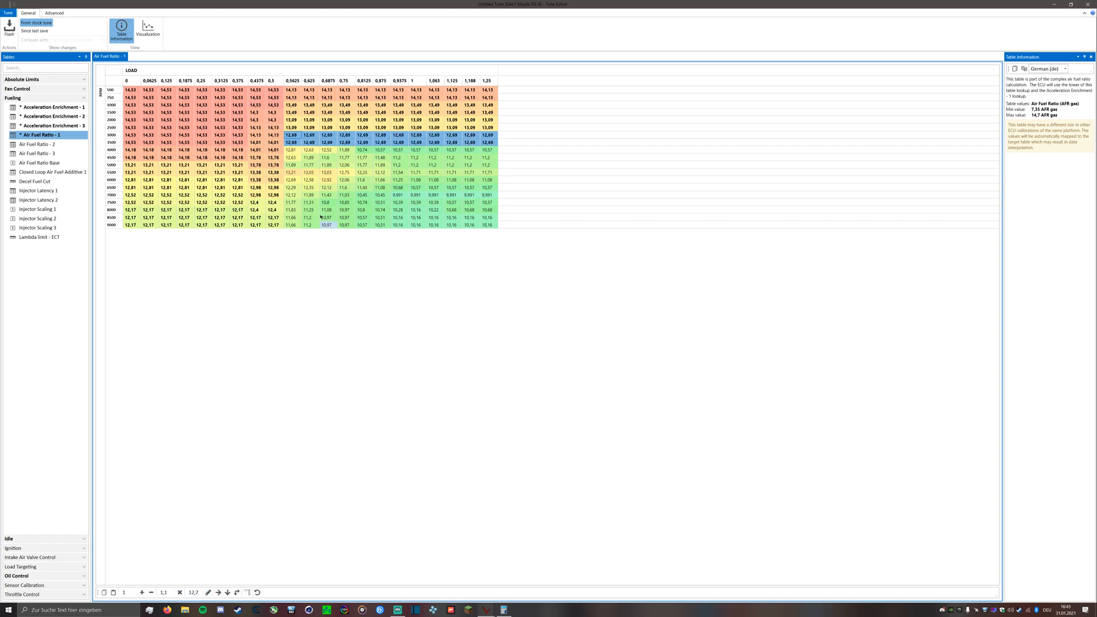
drag(290, 151, 492, 161)
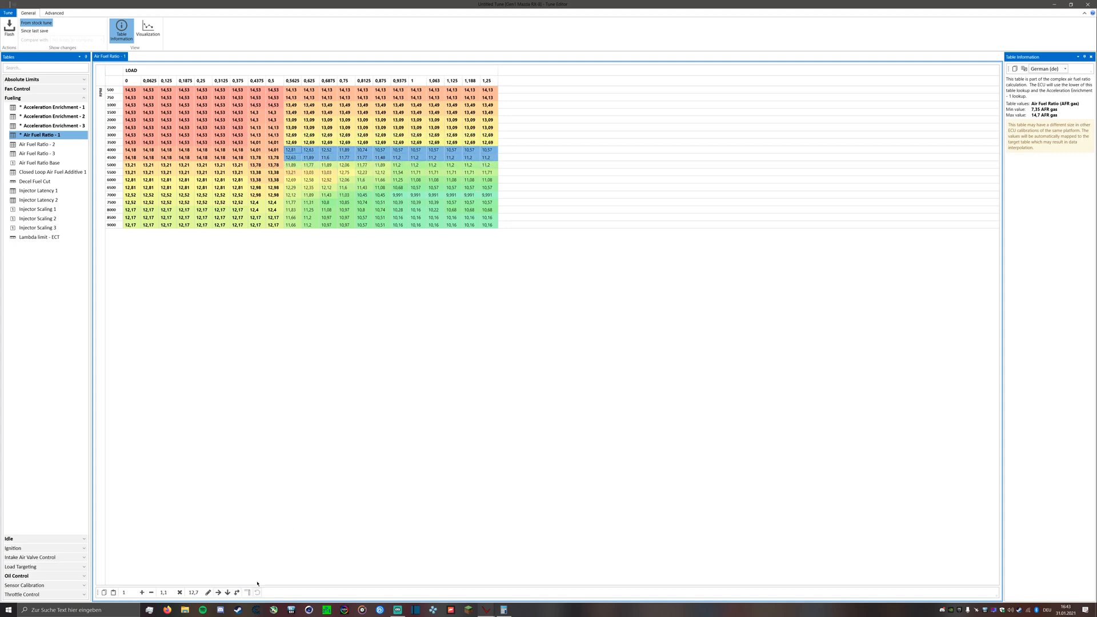
key(BackSpace)
text(4)
click(208, 592)
For load 0,5625 to 1,25, write 12,2 to the 5000 and 5500 RPM cells and 11,89 to the 6000 and 6500 RPM cells
drag(296, 166, 487, 175)
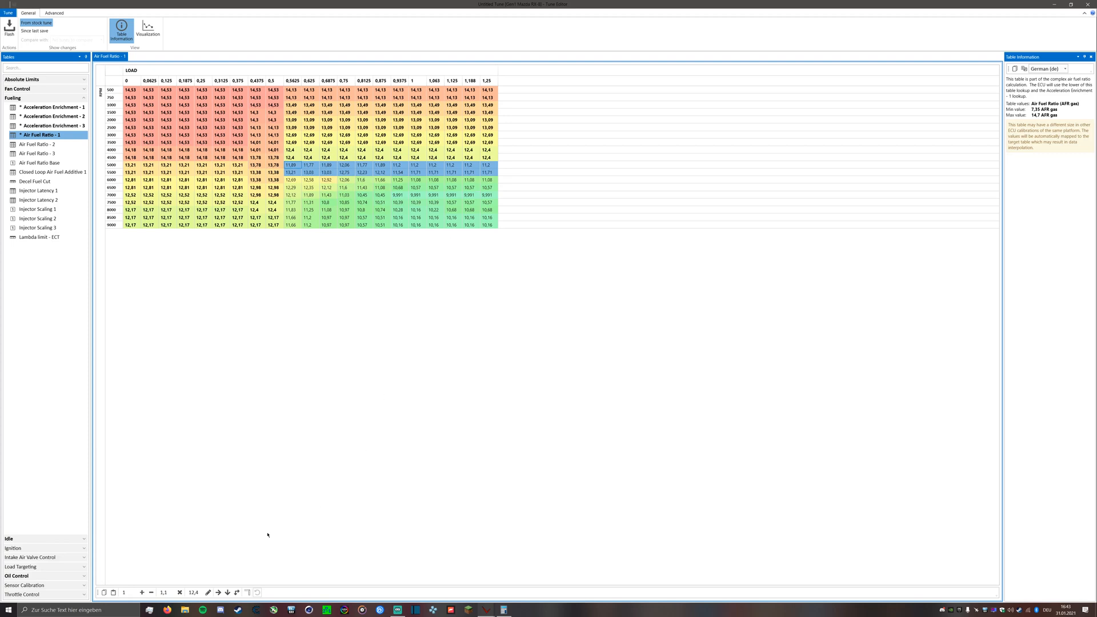
click(200, 593)
text(17)
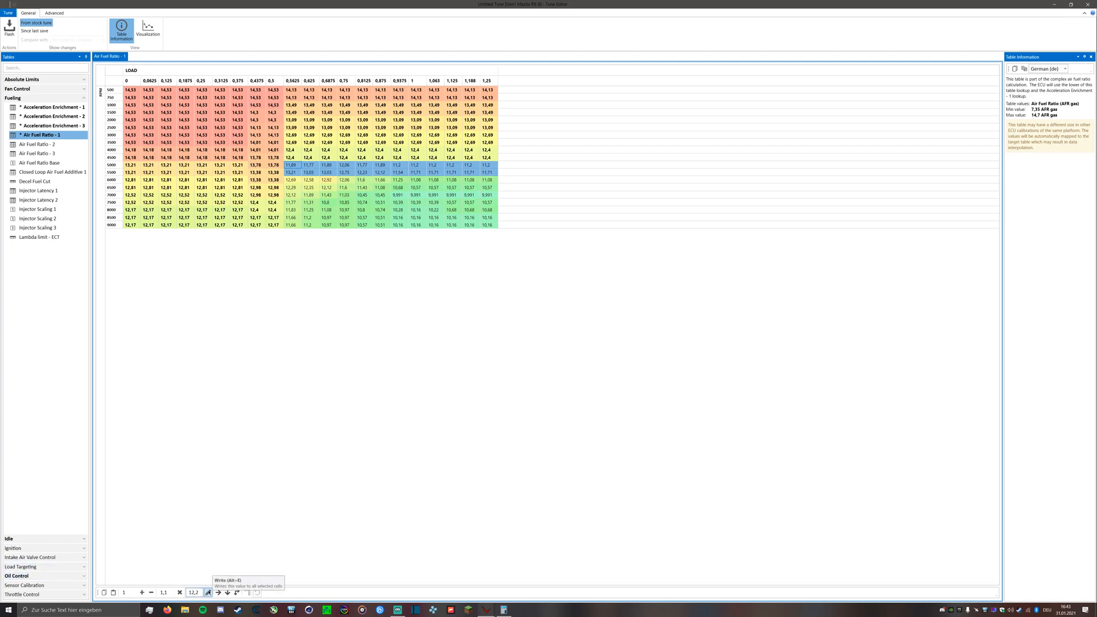
click(208, 592)
drag(291, 180, 492, 189)
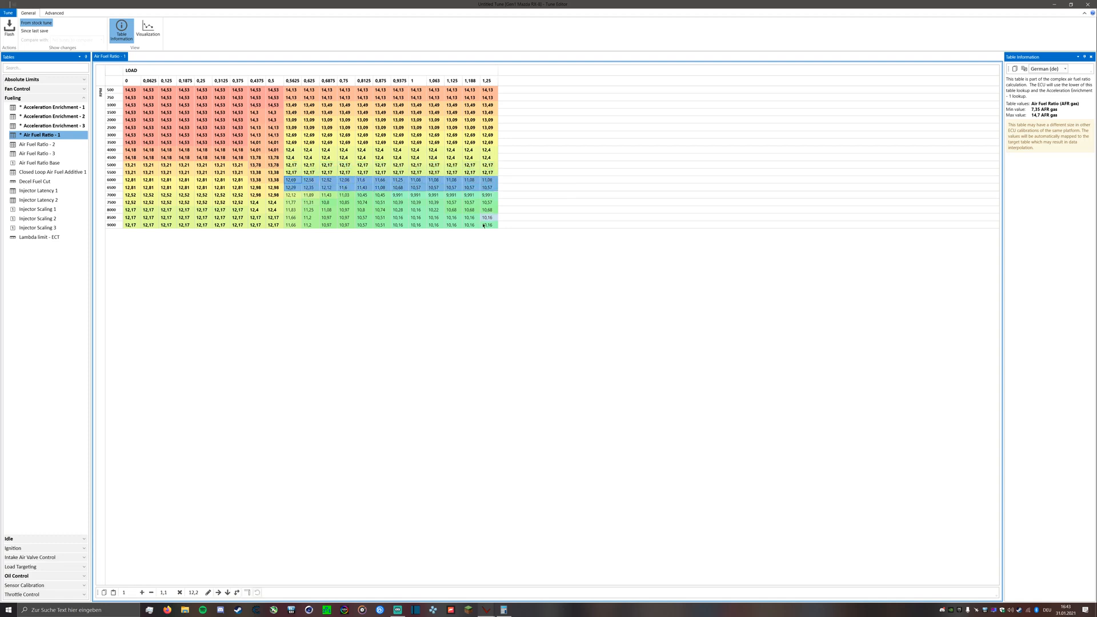
click(194, 592)
text(11,89)
click(207, 593)
For load 0,5625 to 1,25, set the 7000 and 7500 RPM cells to 11,71 and write 11,4 to the cells from 8000 to 9000 RPM
drag(291, 194, 484, 203)
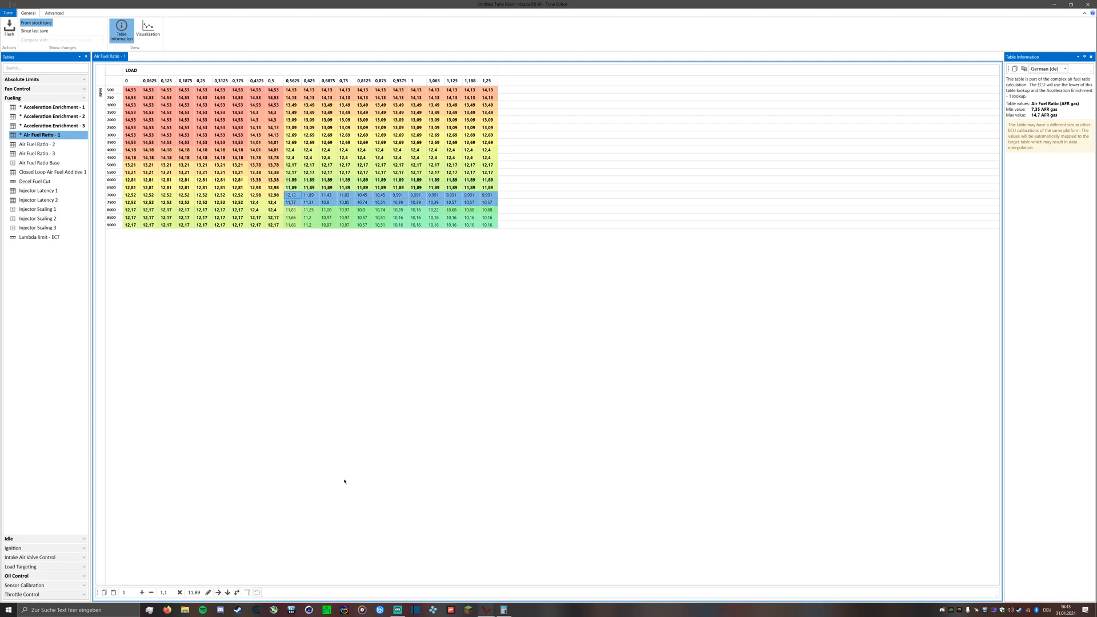
drag(195, 592, 216, 592)
text(7)
click(208, 592)
drag(297, 210, 488, 225)
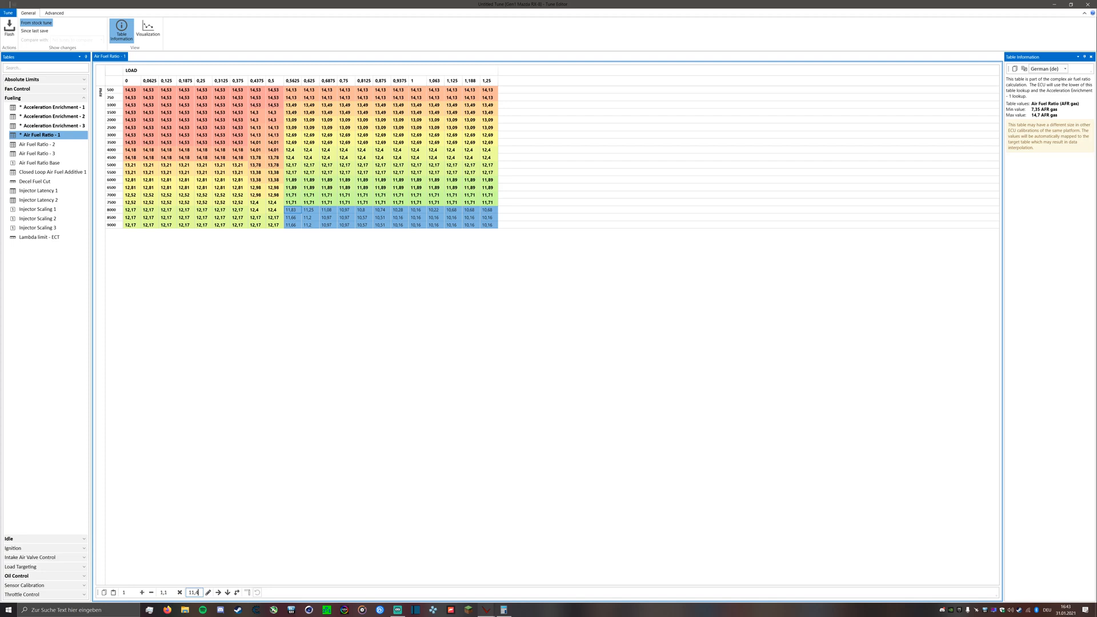
click(208, 593)
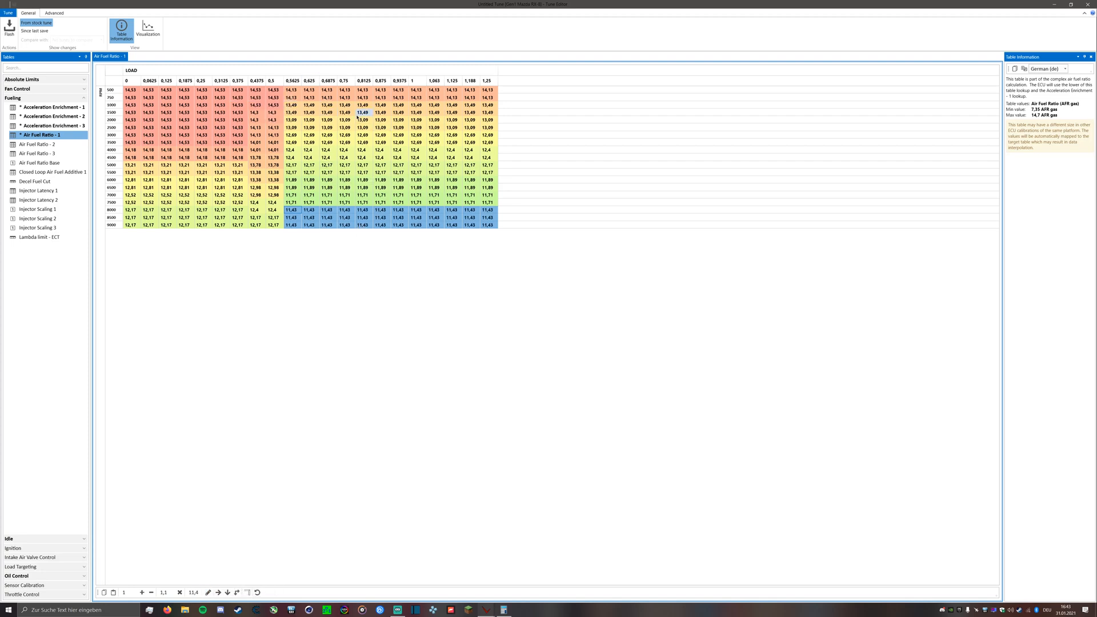
Interpolate the Air Fuel Ratio - 1 values horizontally from load 0,4375 to 0,625 across all RPM rows
mouse_move(302, 117)
drag(257, 90, 315, 227)
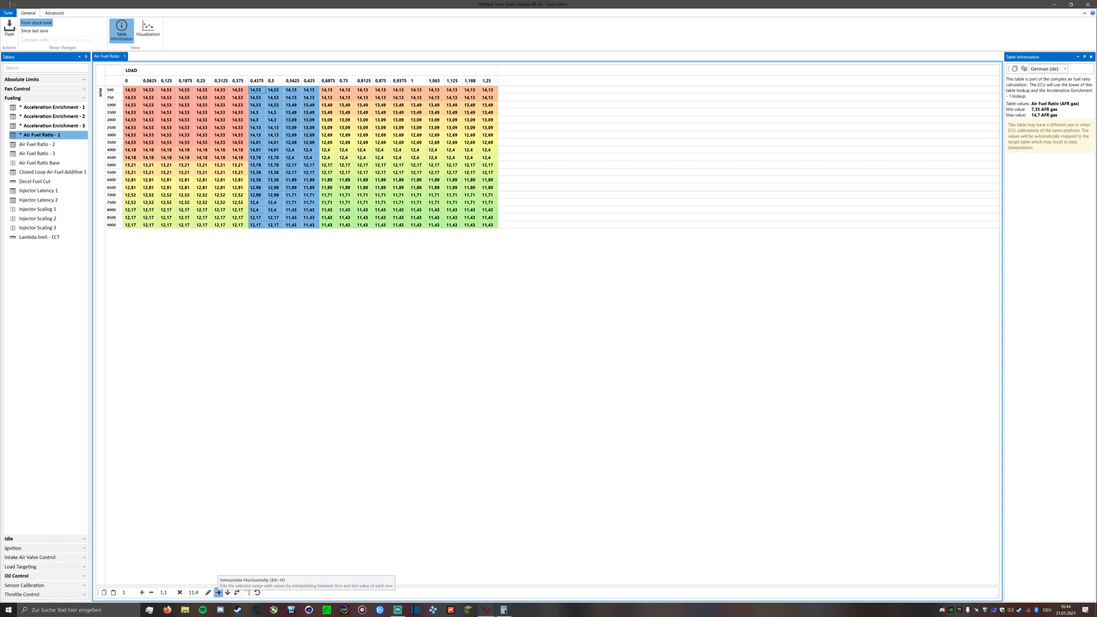
click(218, 592)
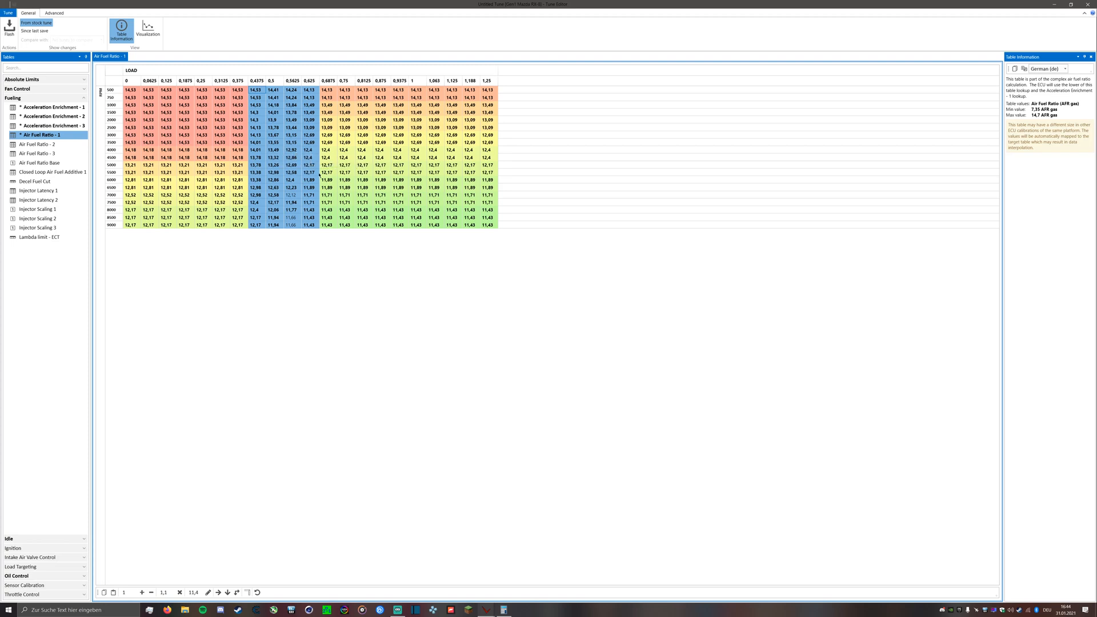
Copy the whole Air Fuel Ratio - 1 table and paste its values over all cells of Air Fuel Ratio - 2
click(327, 187)
click(273, 105)
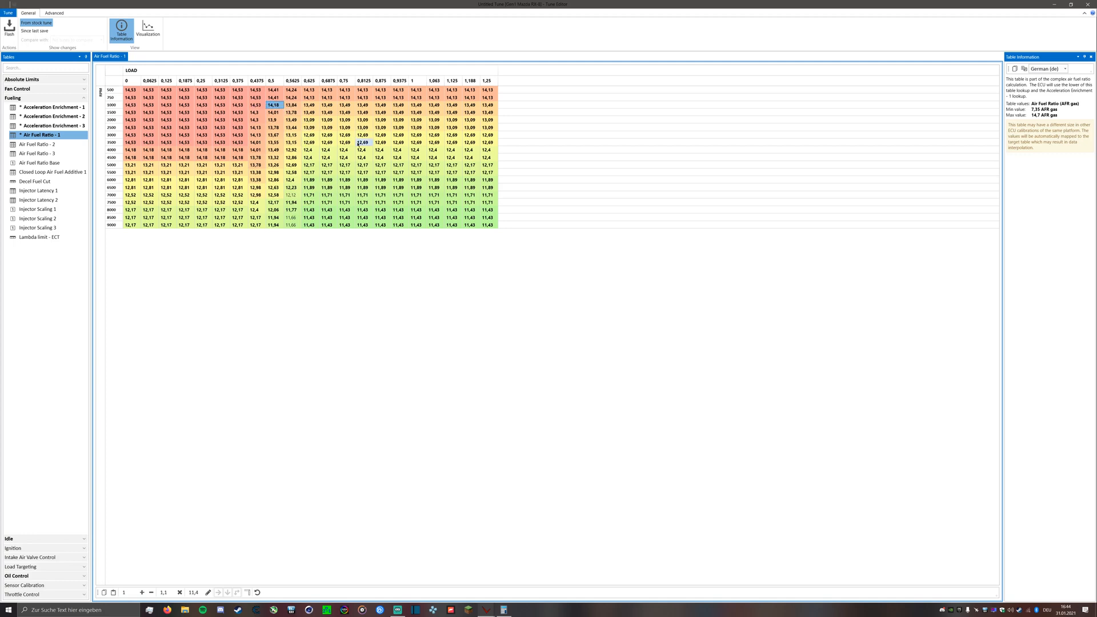
drag(131, 89, 490, 225)
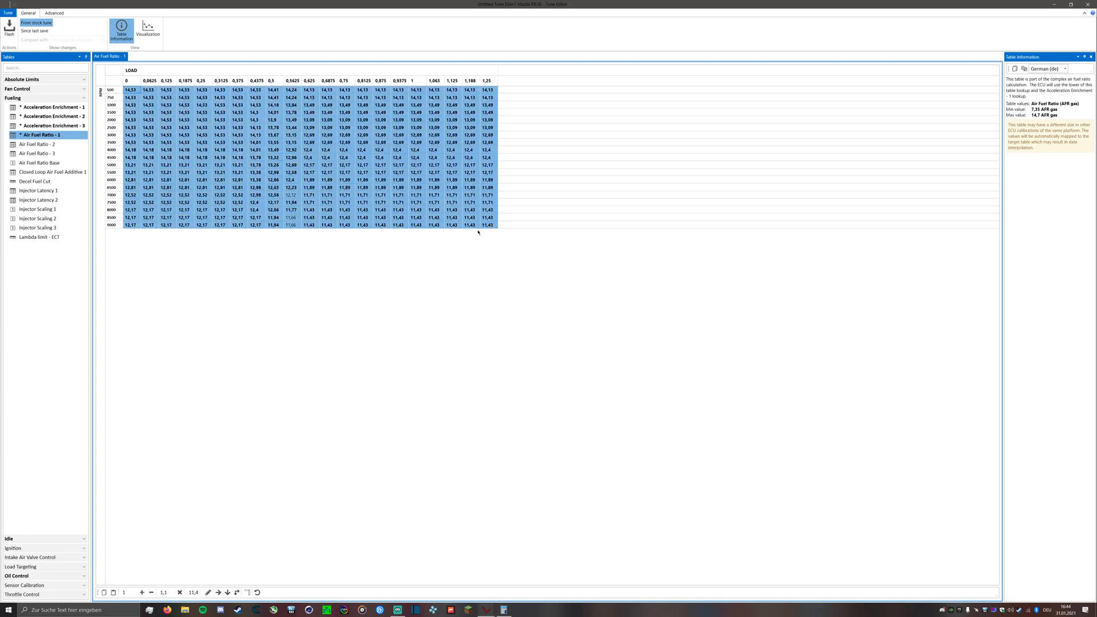
click(36, 144)
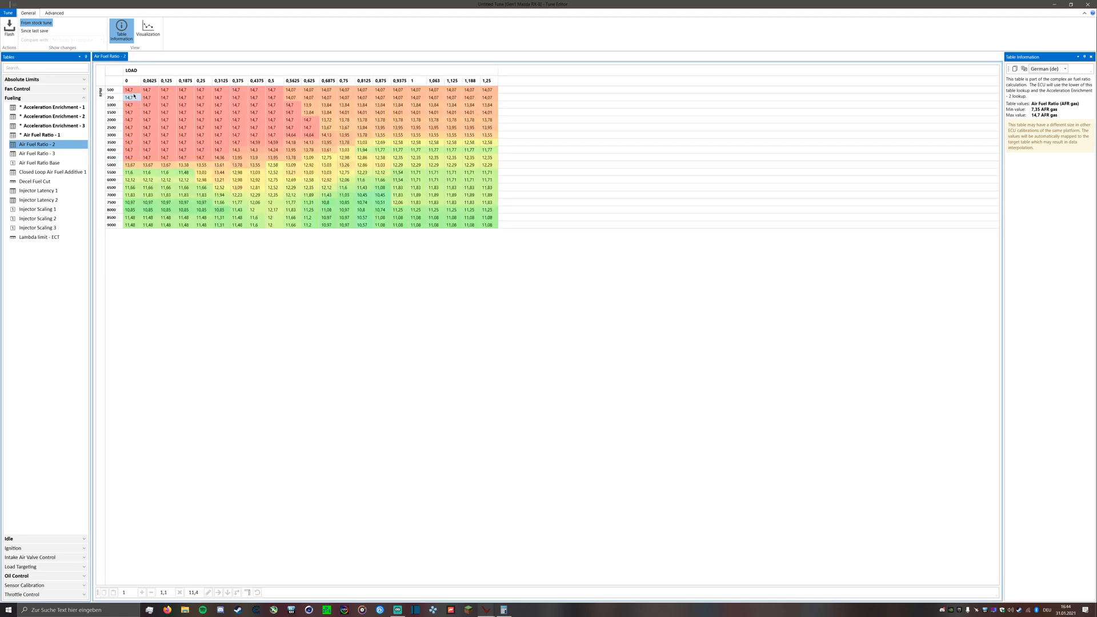
drag(131, 89, 492, 229)
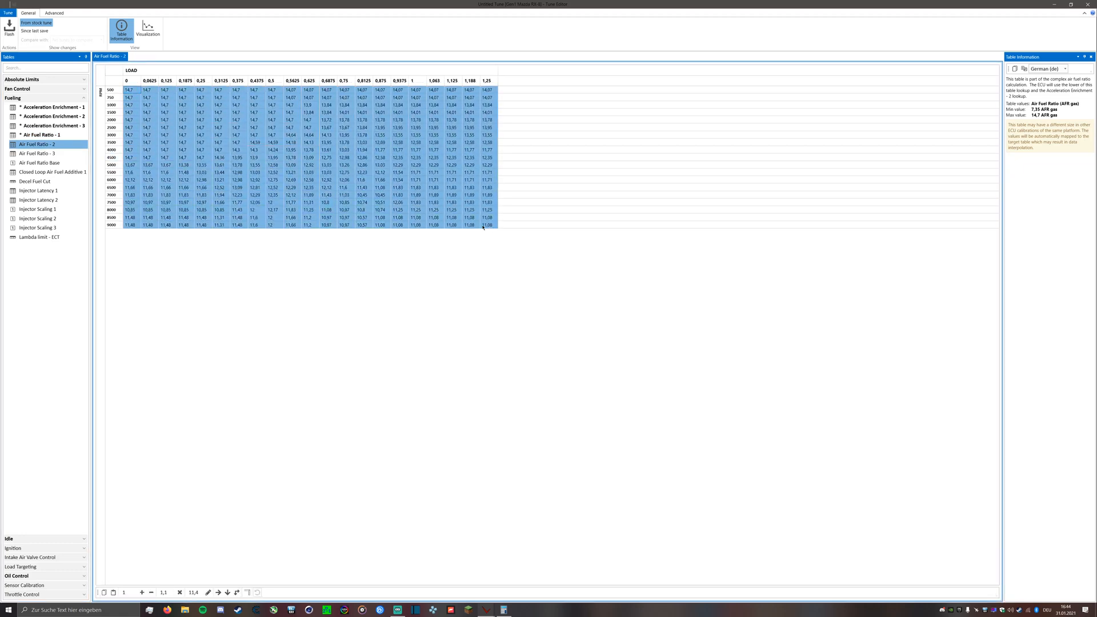
key(ctrl+v)
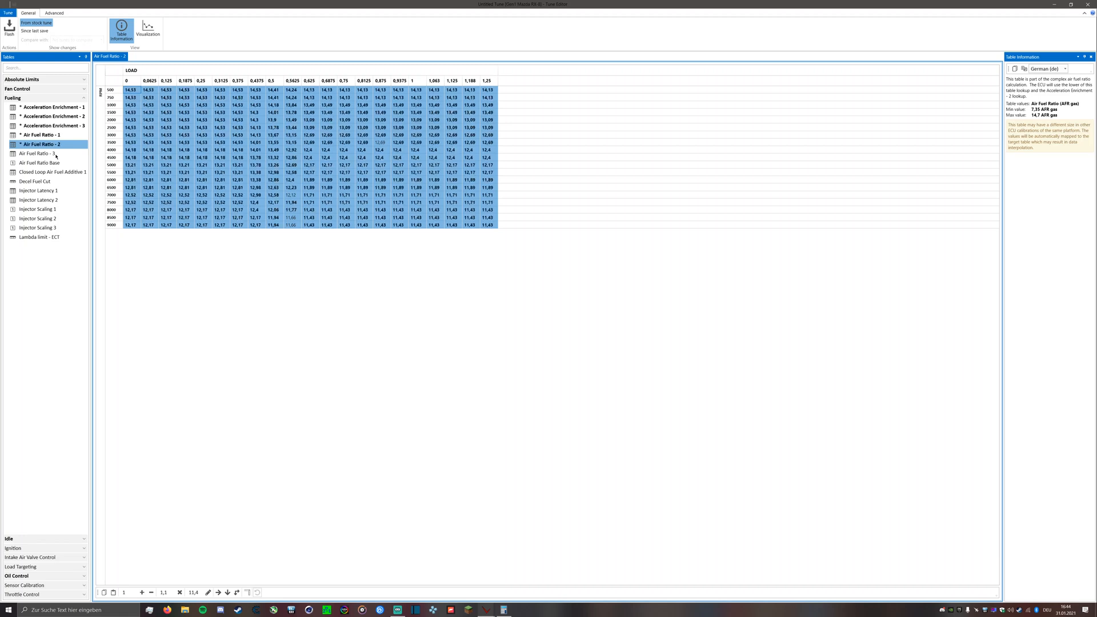
Paste the copied Air Fuel Ratio - 1 values over the whole Air Fuel Ratio - 3 table
click(58, 153)
drag(131, 90, 494, 224)
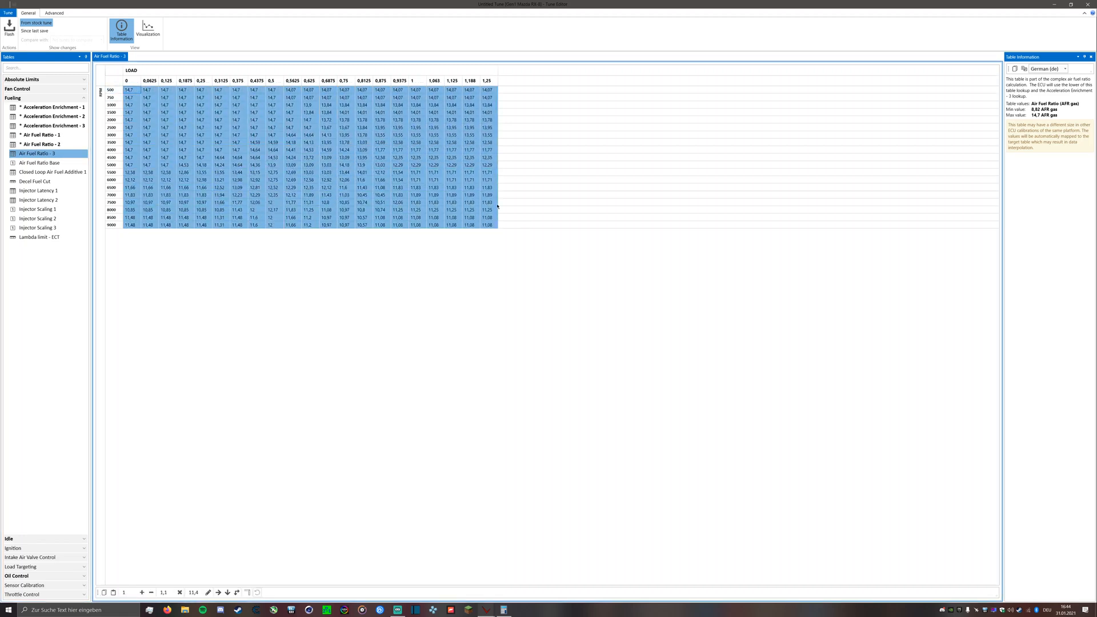
key(ctrl+v)
click(415, 195)
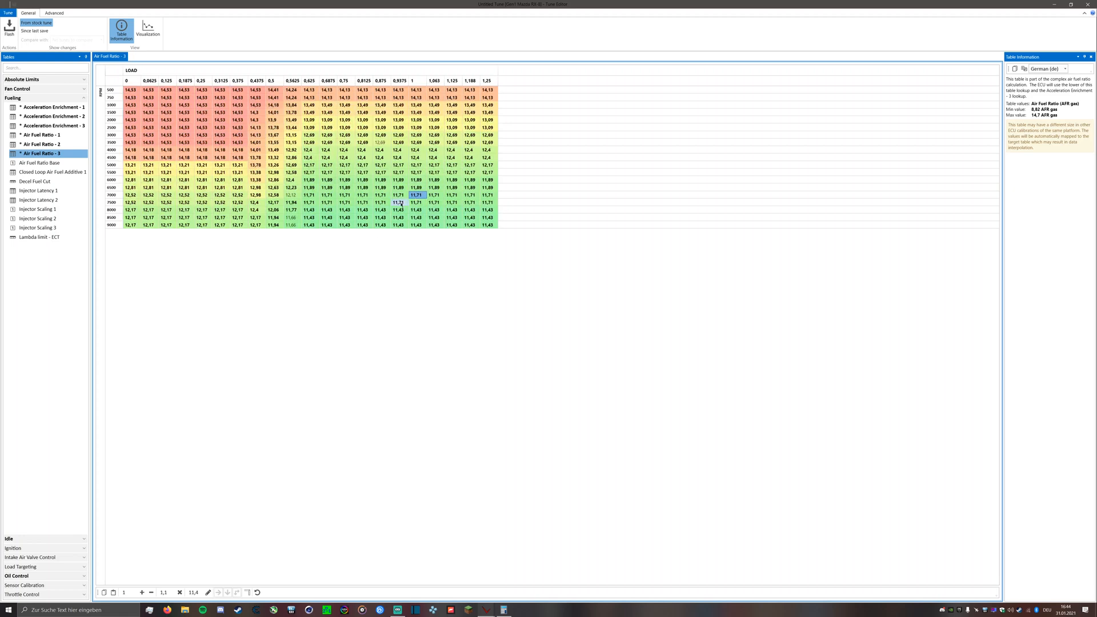
Examine the high-load cells from 6000 RPM in Air Fuel Ratio - 3 and the load thresholds in Closed Loop Max Load 1
mouse_move(313, 165)
drag(308, 179, 486, 225)
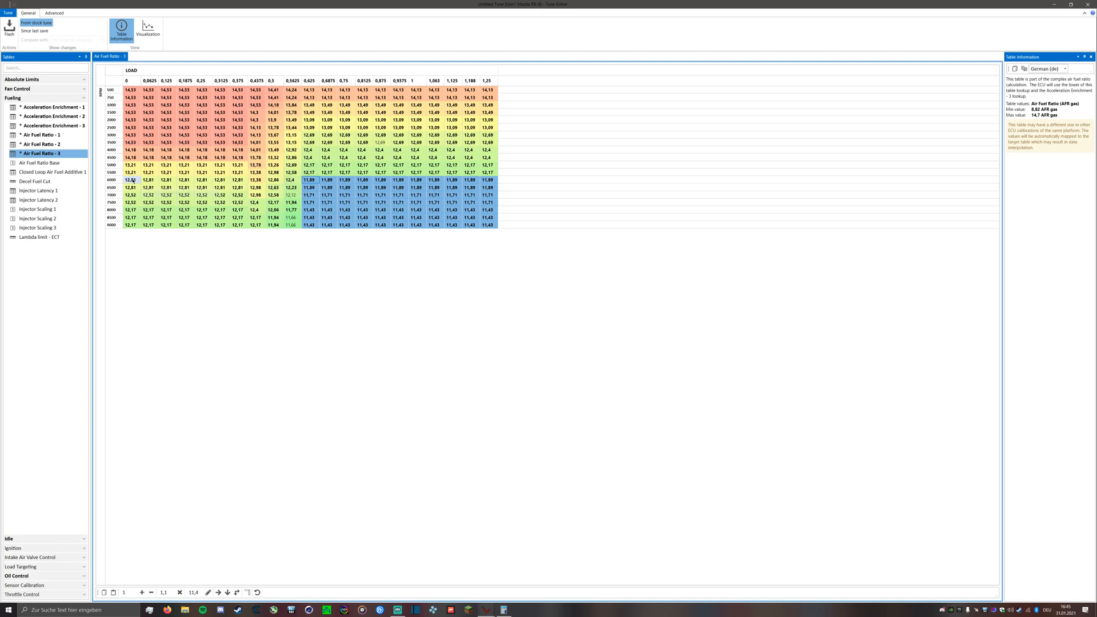
mouse_move(312, 187)
mouse_move(311, 150)
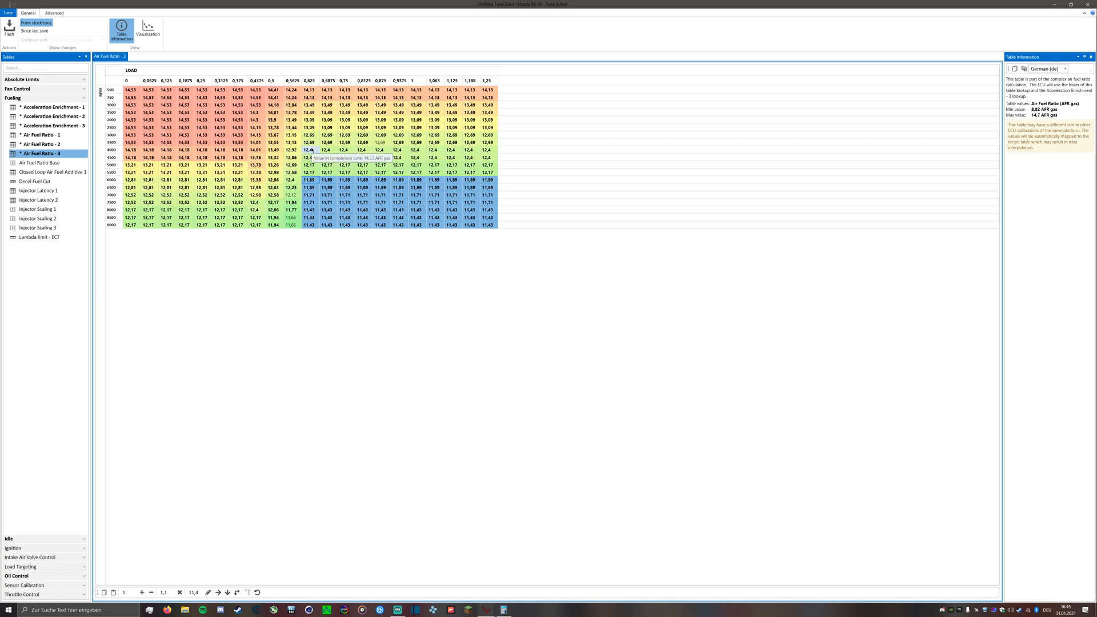
mouse_move(376, 158)
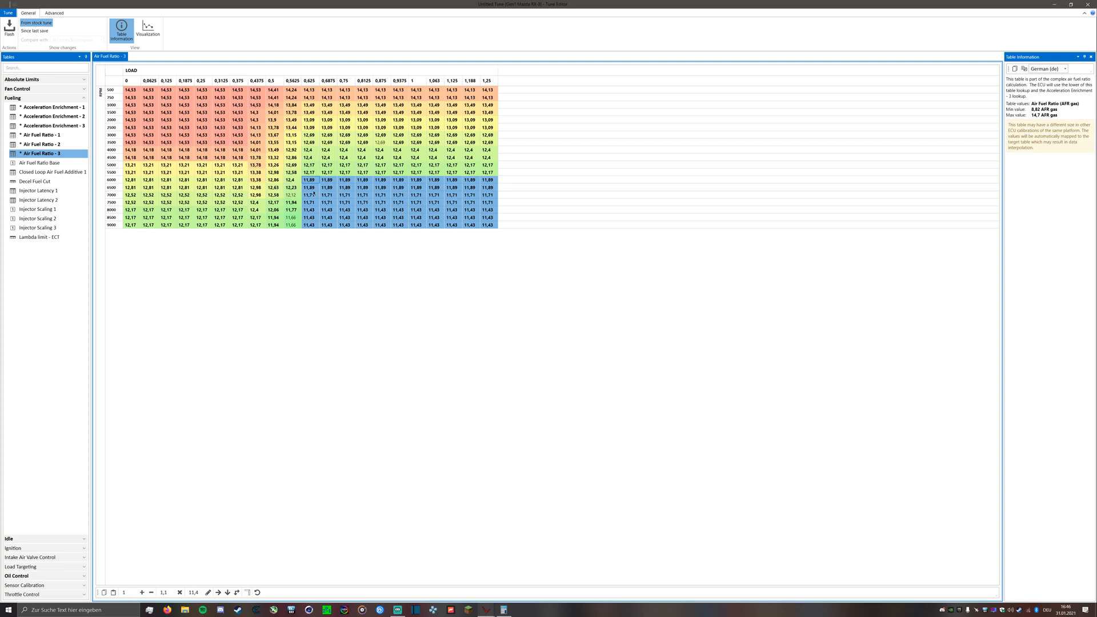
click(51, 175)
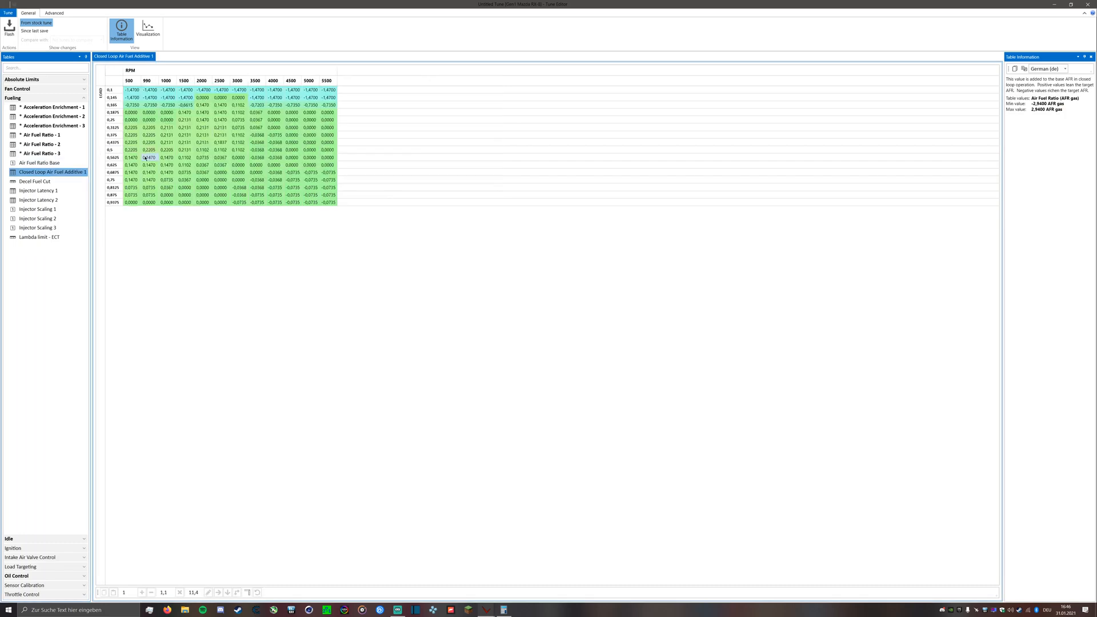
click(61, 80)
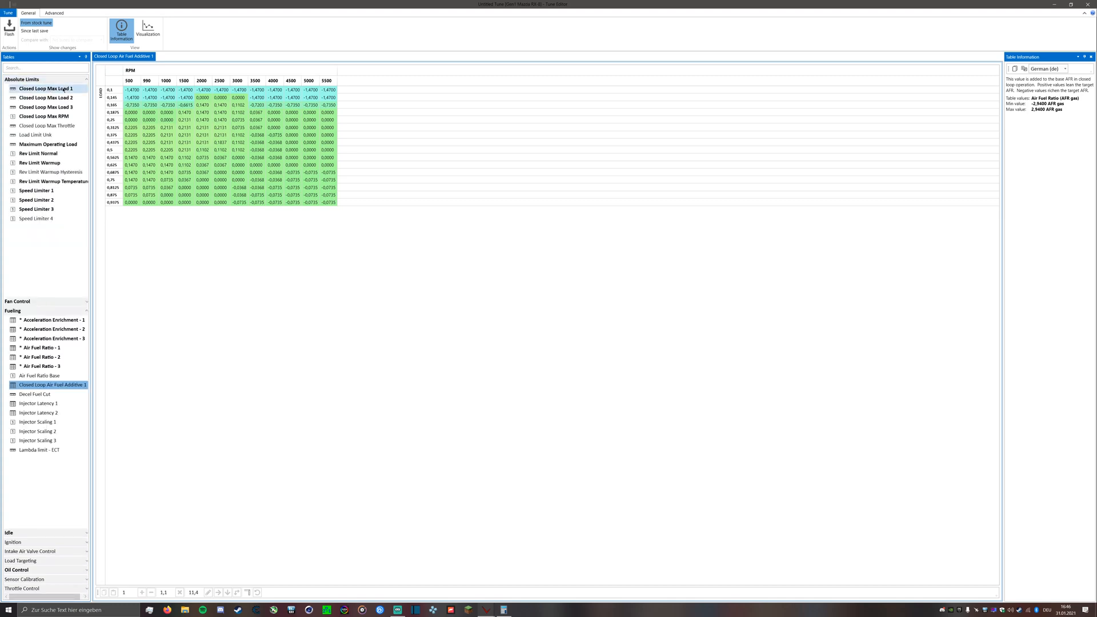
click(64, 89)
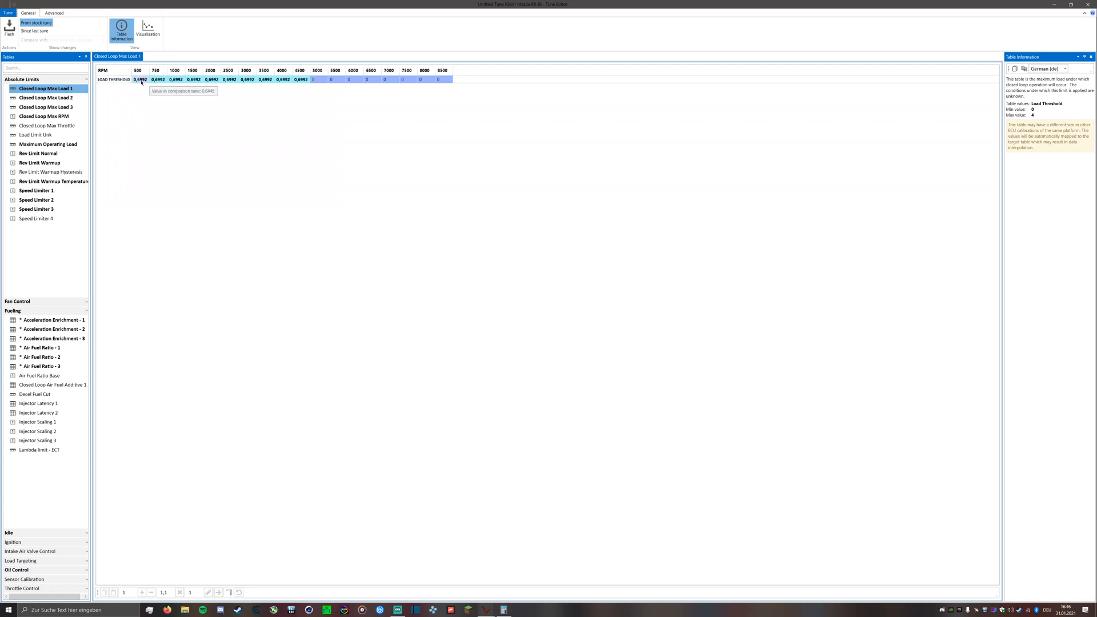
click(31, 80)
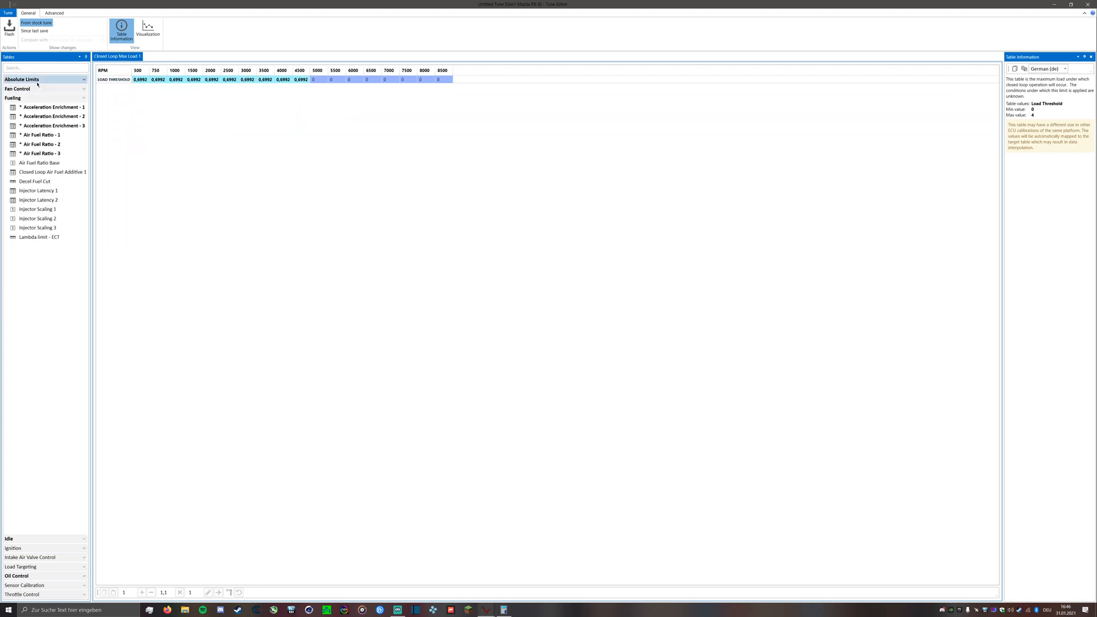
In Closed Loop Air Fuel Additive 1, write 0 to all RPM cells for load 0,75 to 0,9375
click(46, 172)
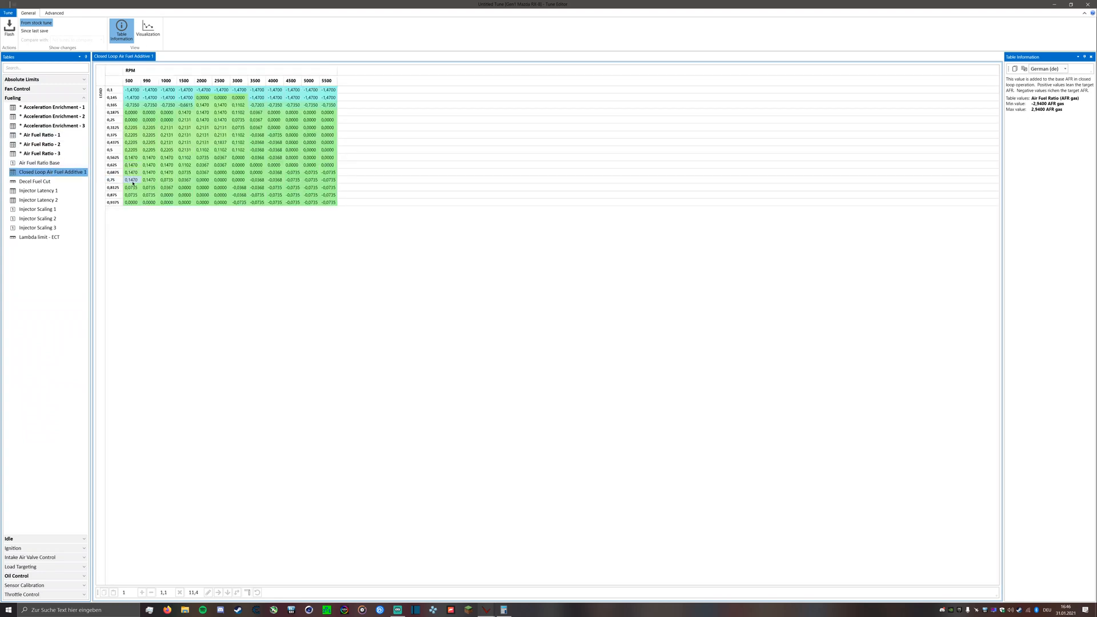
drag(132, 183, 335, 205)
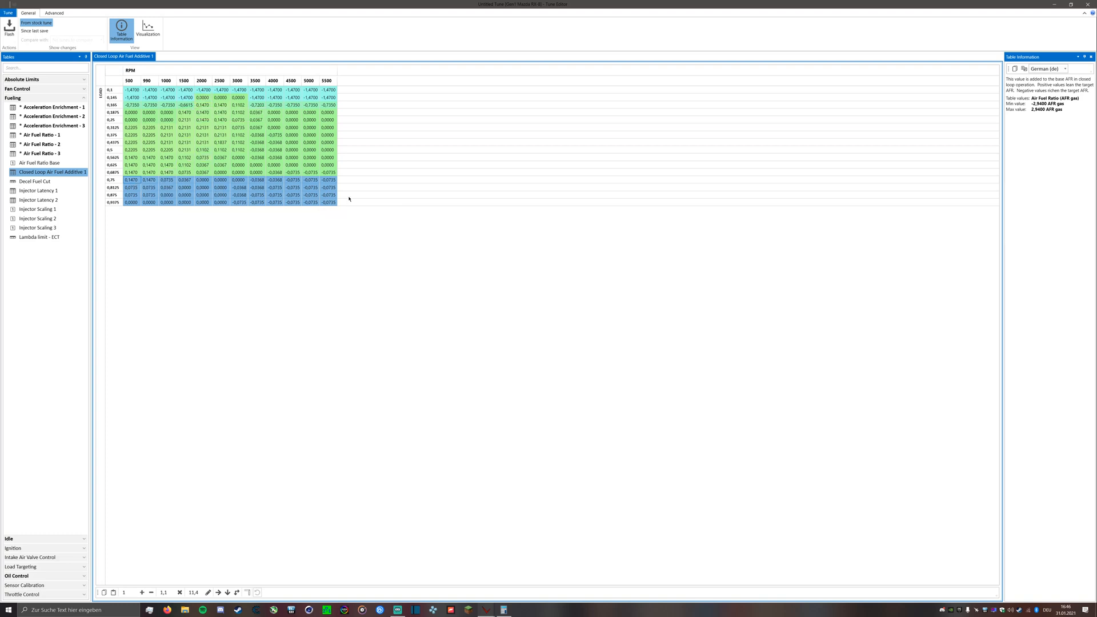
click(194, 592)
text(0)
click(209, 593)
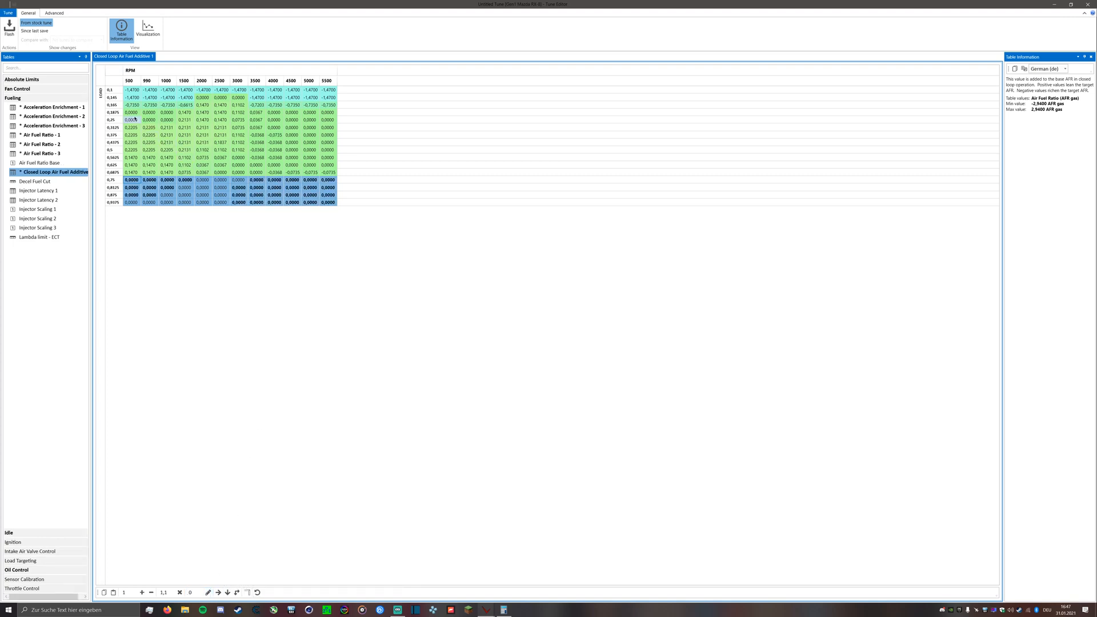
Write 0 to the 500 and 990 RPM cells for load 0,3125 to 0,6875
click(202, 150)
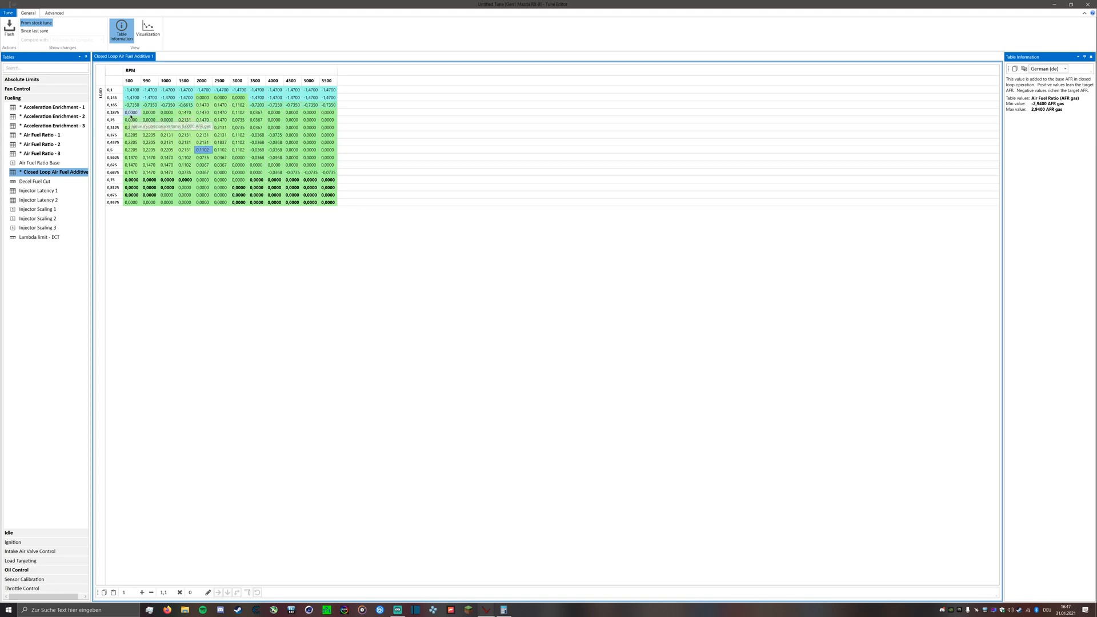
mouse_move(136, 130)
click(133, 130)
drag(132, 131, 153, 177)
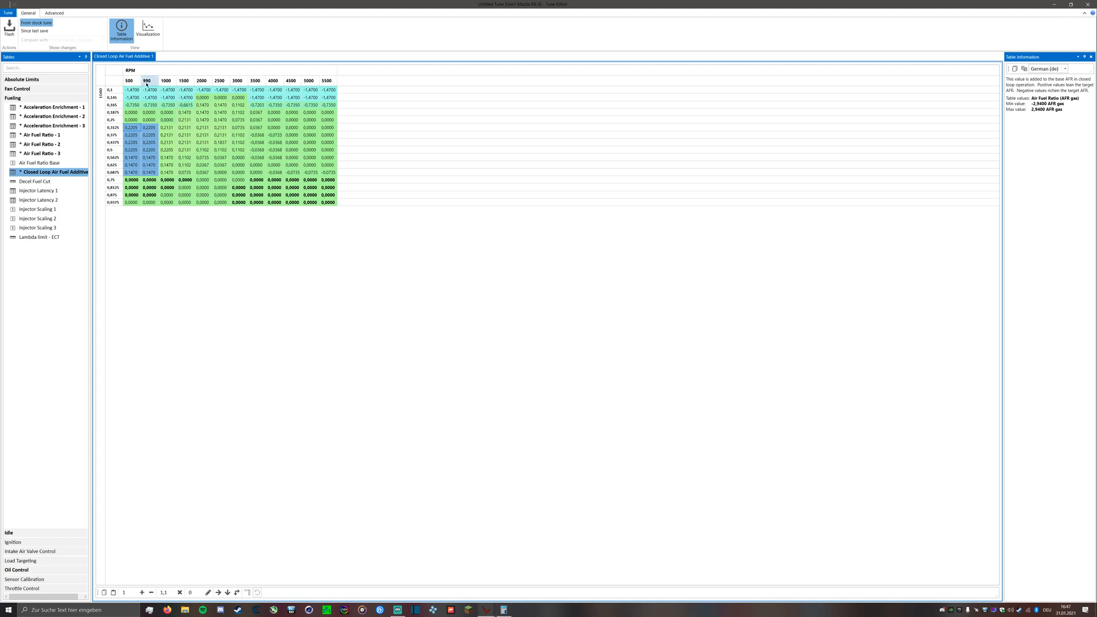
click(208, 593)
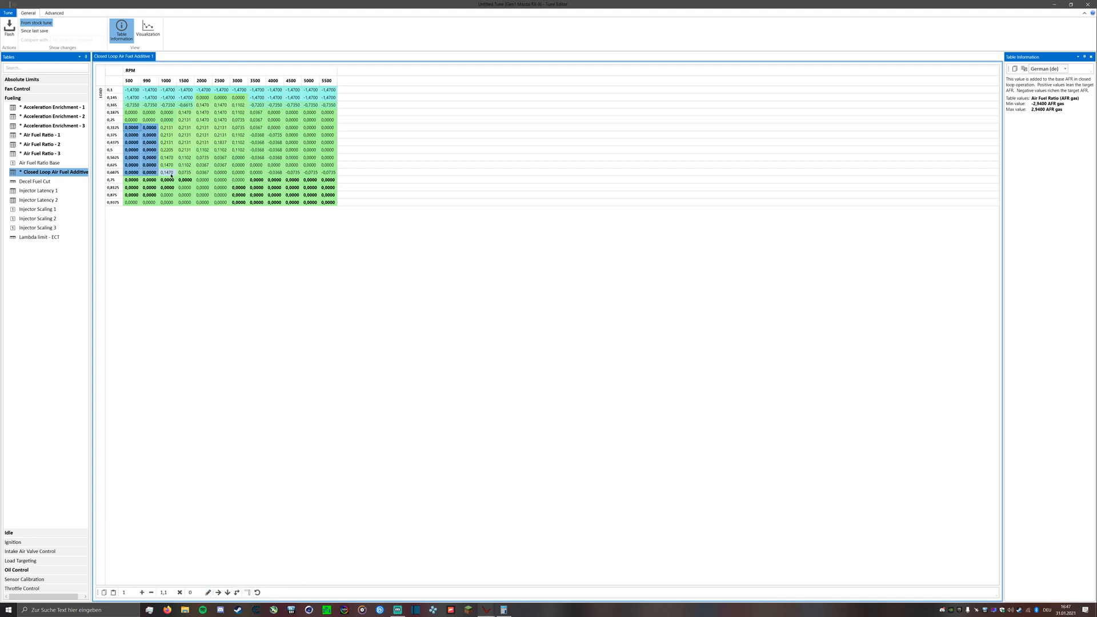
Write -0,294 to the 500 and 990 RPM cells for load 0,1875 to 0,375
drag(131, 113, 149, 134)
click(133, 113)
click(140, 134)
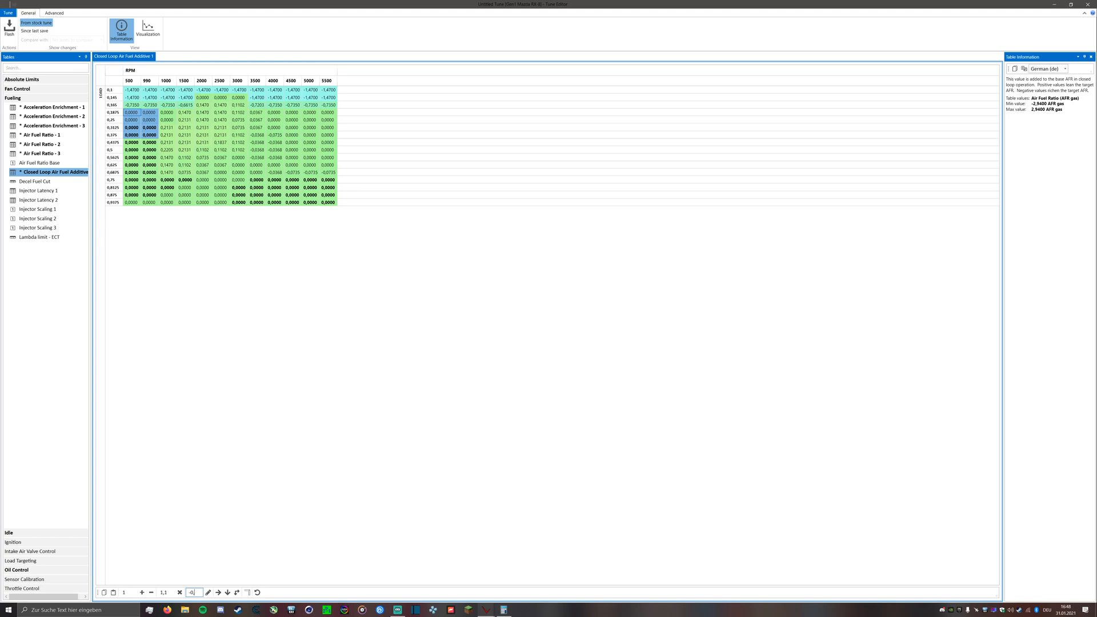
text(40)
click(208, 593)
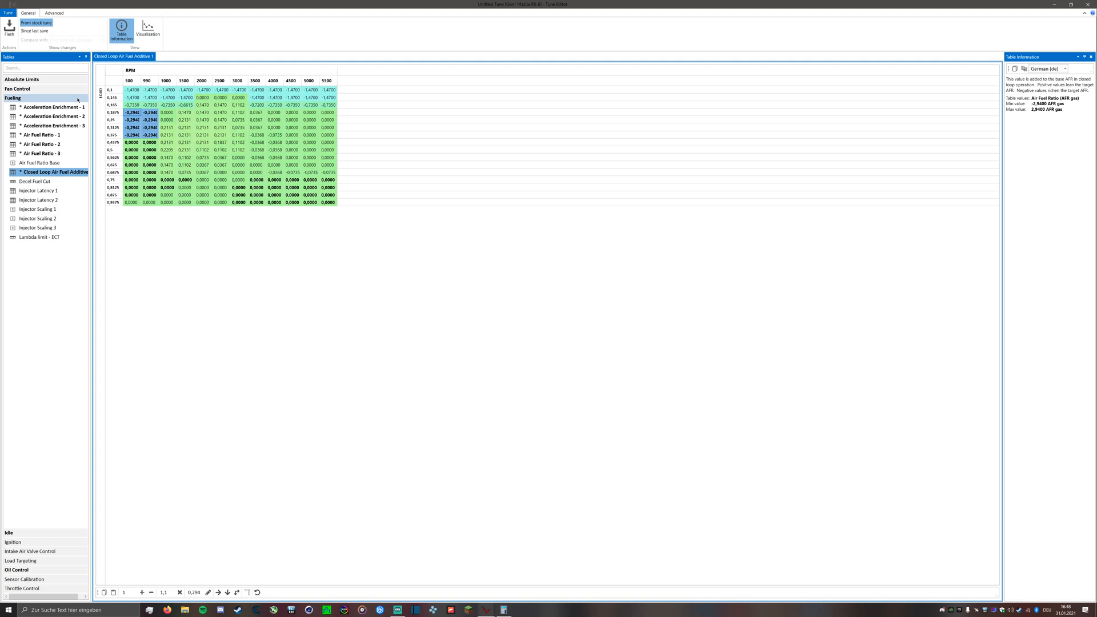
Check the 500 to 2500 RPM cells for load 0 to 0,3125 in Air Fuel Ratio - 1
click(56, 136)
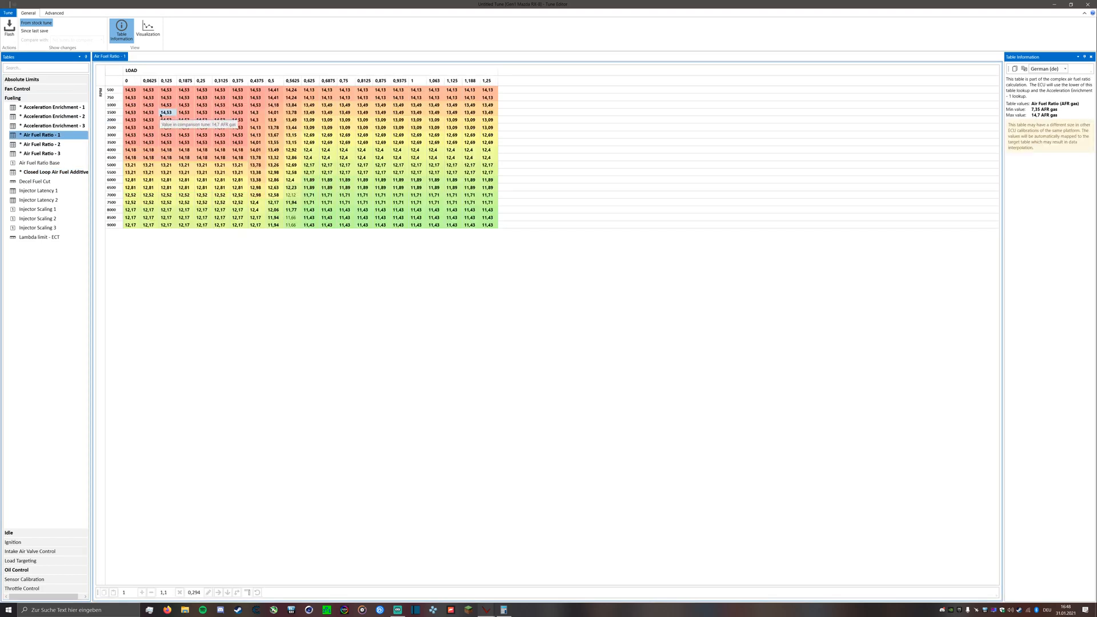
drag(130, 90, 216, 129)
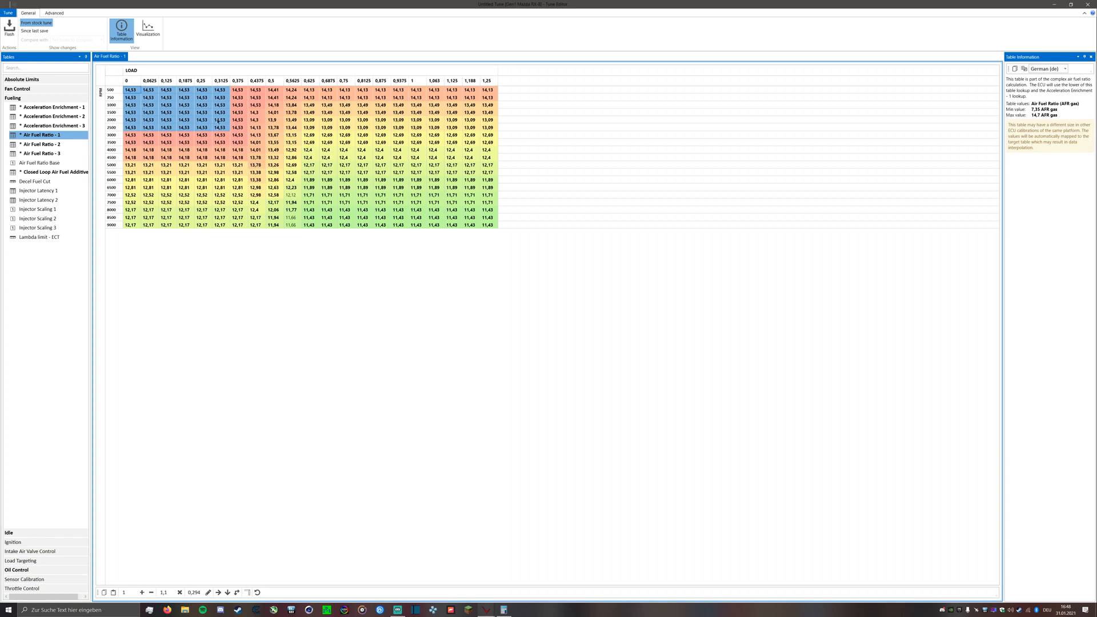
click(220, 127)
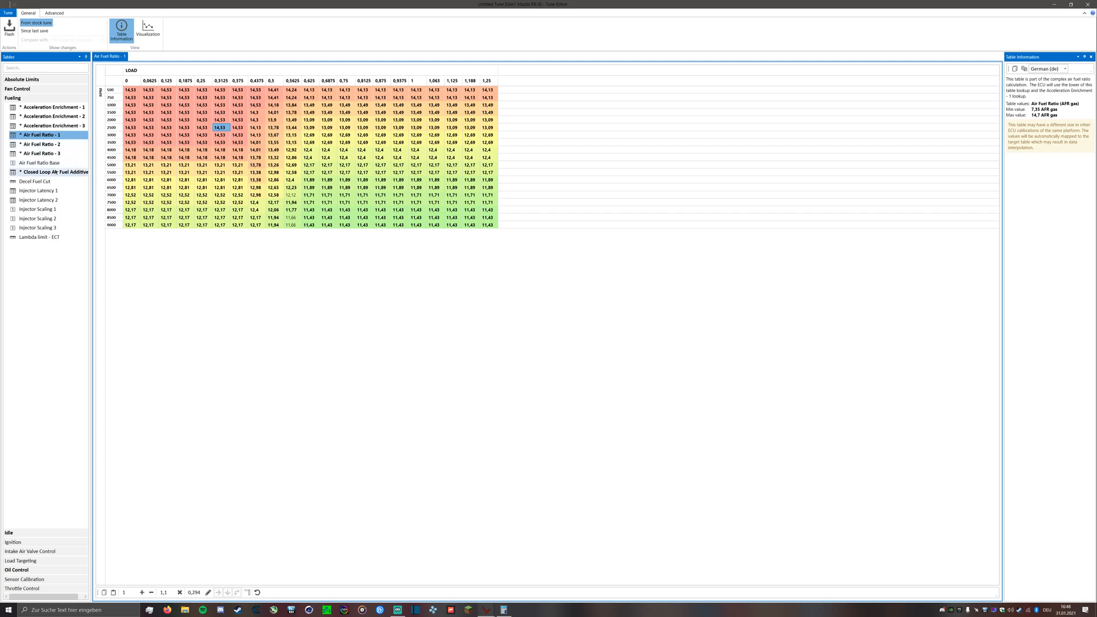
In Closed Loop Air Fuel Additive 1, write -0,147 to the 1000 to 5500 RPM cells for load 0,1875 to 0,6875
click(79, 170)
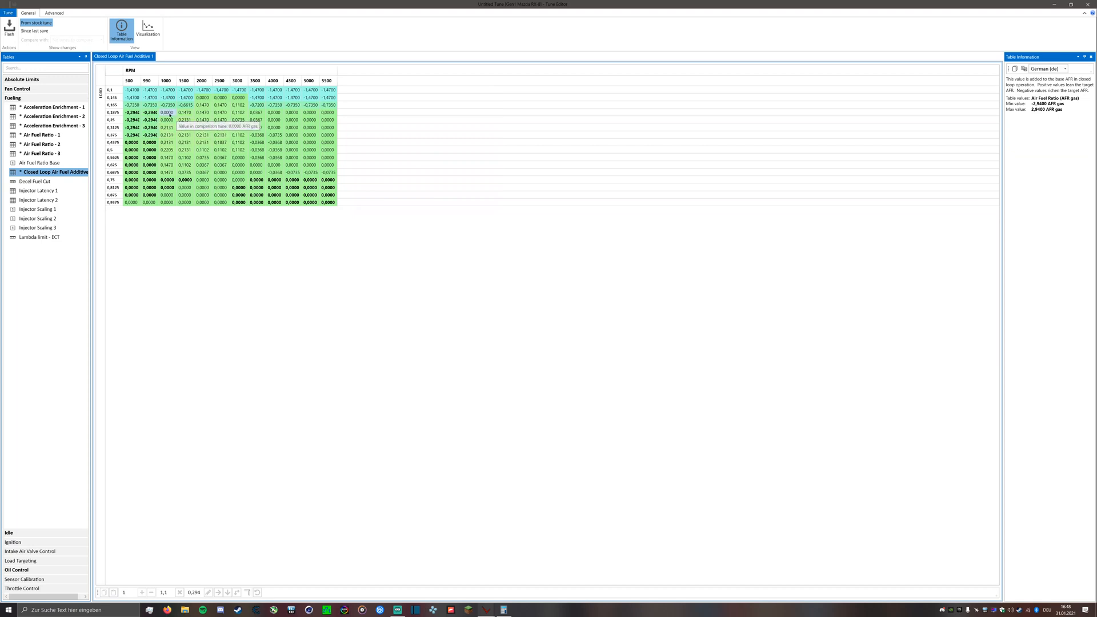
drag(169, 115, 329, 172)
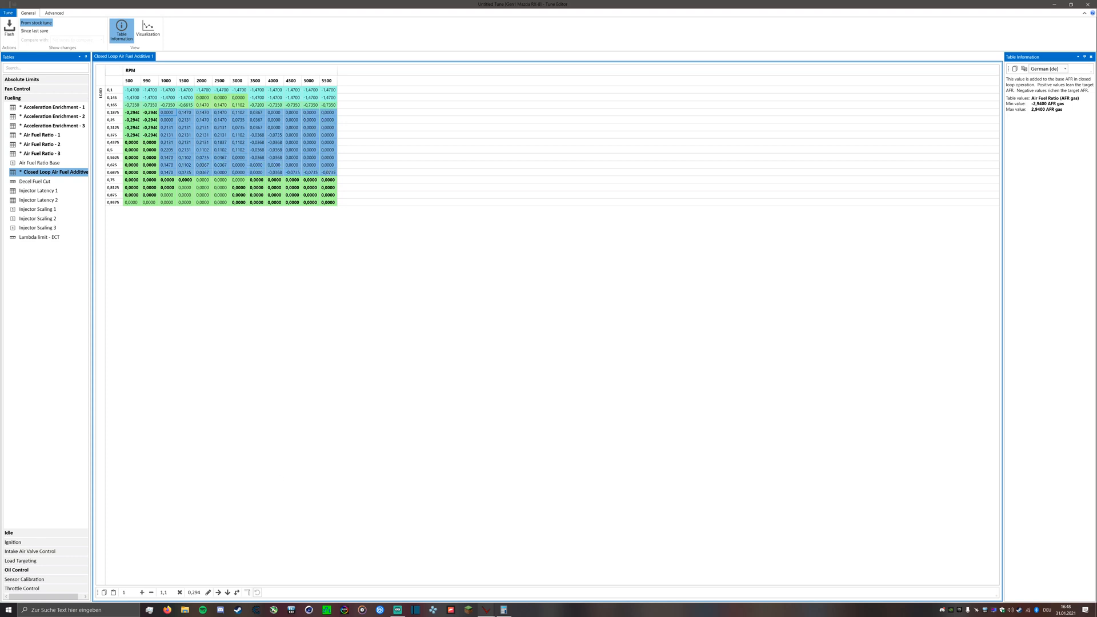
click(194, 592)
key(BackSpace)
text(47)
click(208, 593)
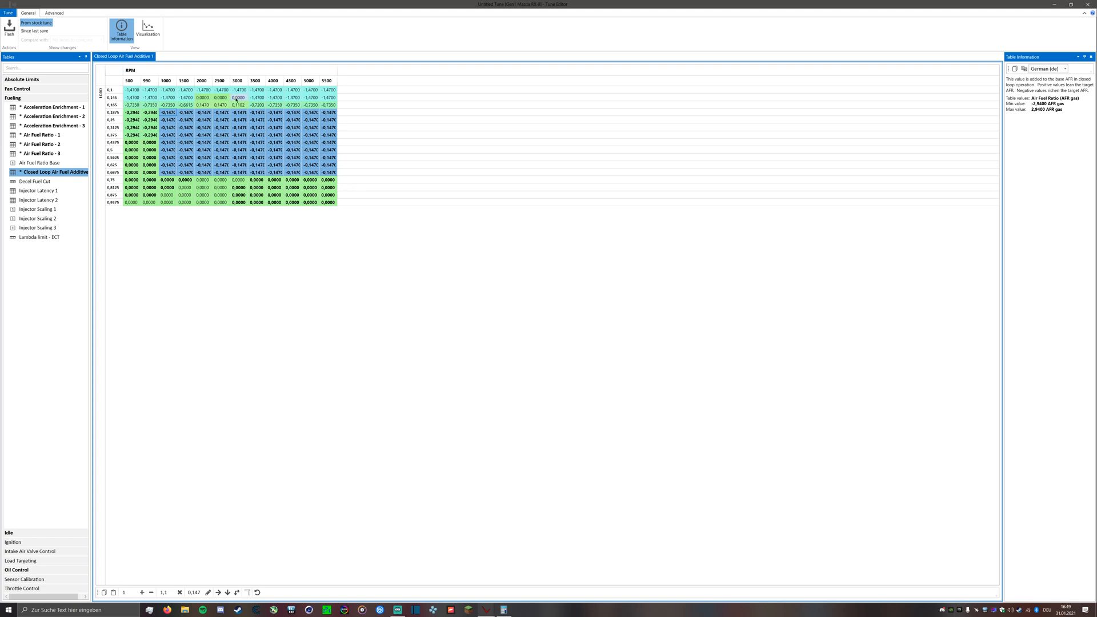
click(185, 120)
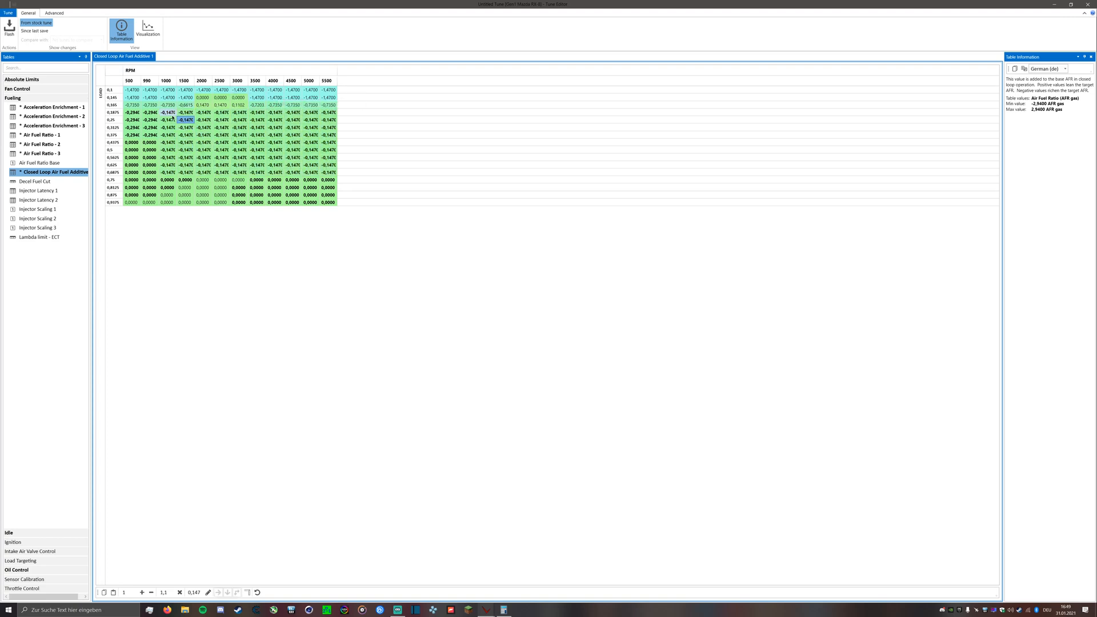
mouse_move(172, 114)
mouse_down()
mouse_move(203, 125)
mouse_move(180, 121)
mouse_up()
click(189, 113)
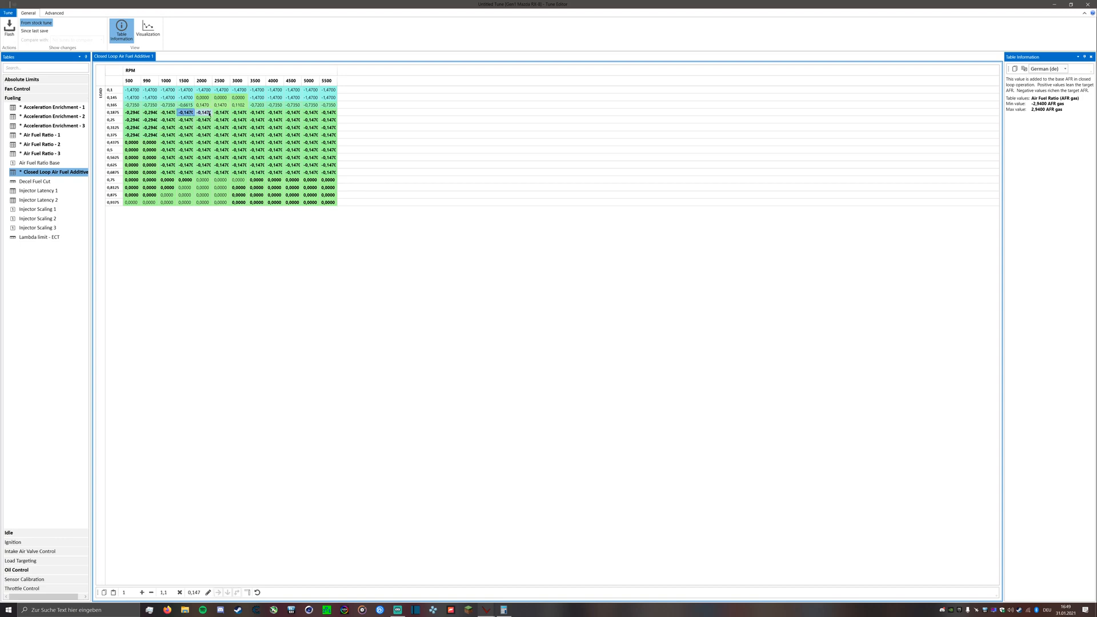
click(172, 115)
click(171, 113)
drag(151, 114, 126, 132)
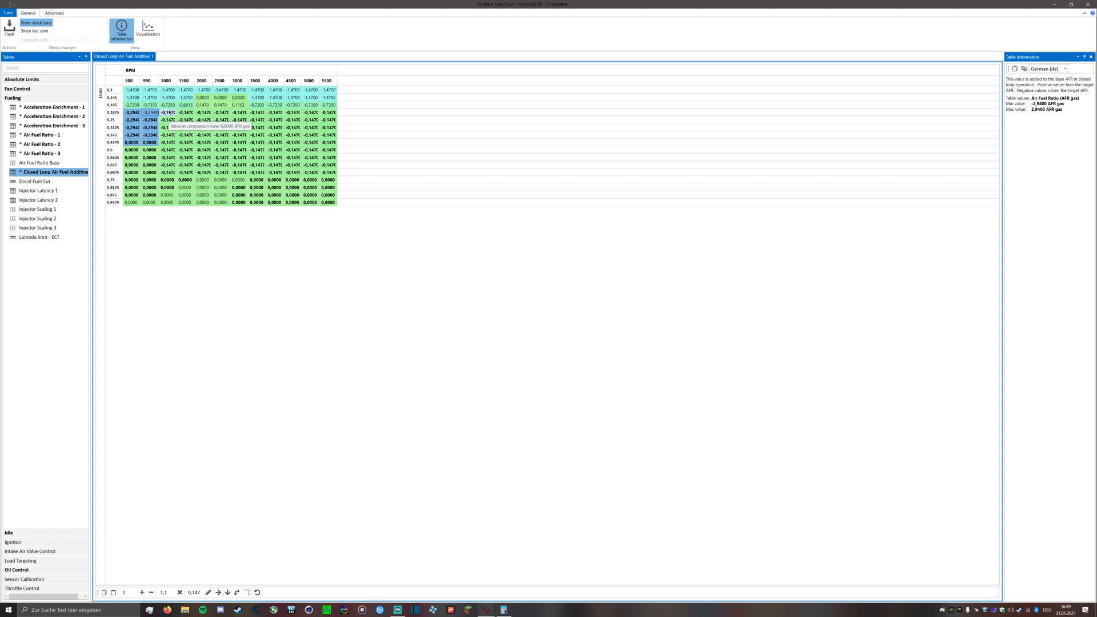
drag(168, 114, 169, 158)
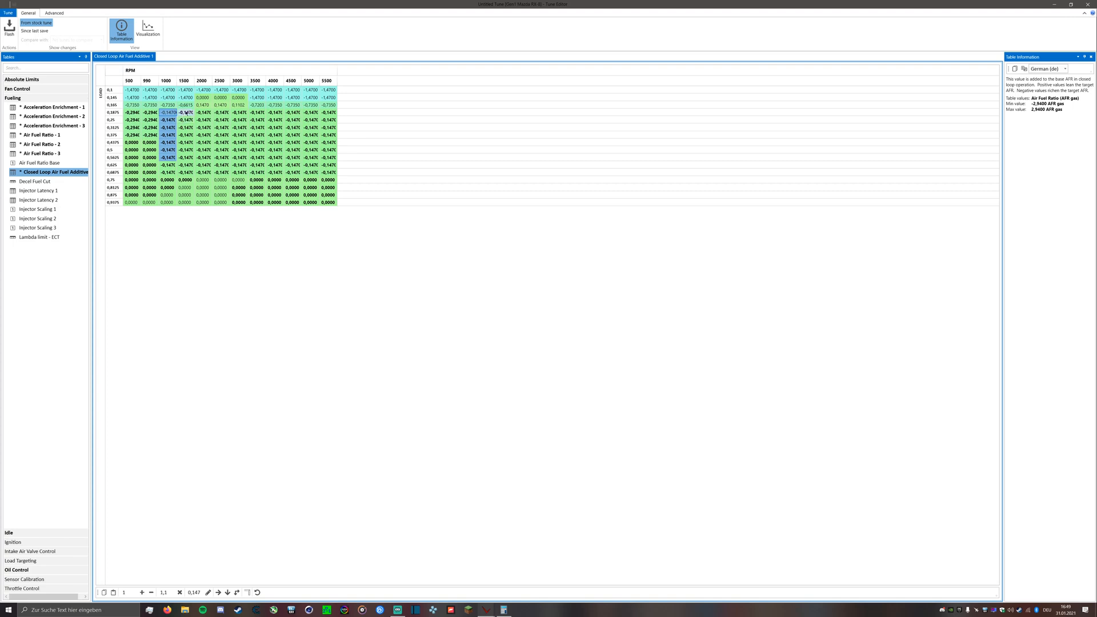
Write 0 to the 1500 RPM cells for load 0,1875 to 0,6875
drag(187, 114, 187, 172)
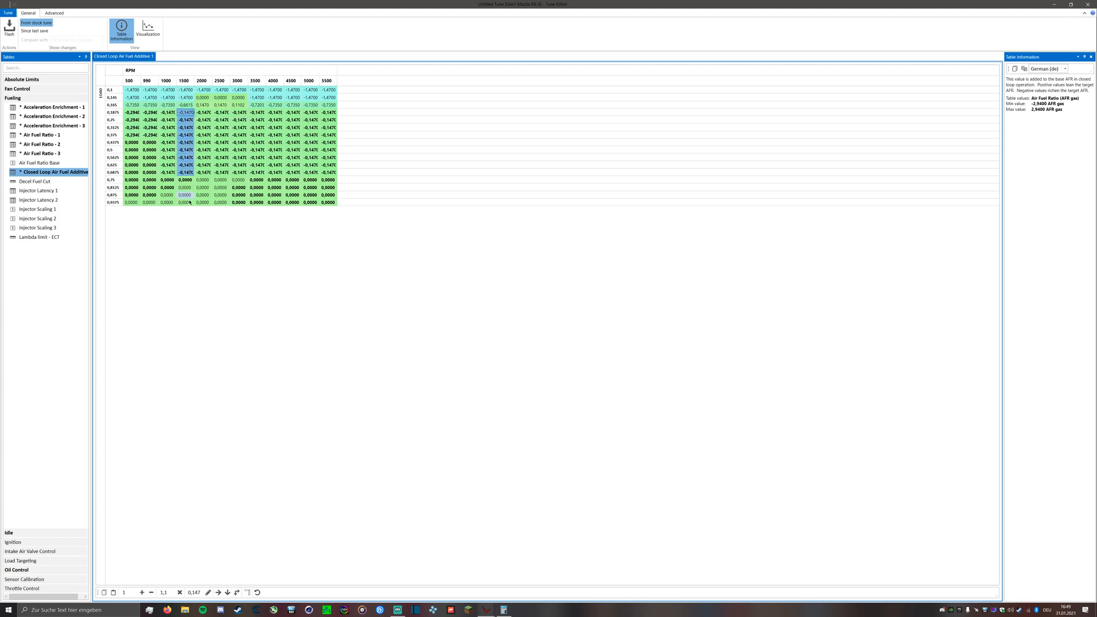
double_click(194, 592)
key(BackSpace)
key(BackSpace)
key(BackSpace)
text(0)
click(208, 593)
Write 0,344 to the 2000 to 3000 RPM cells for load 0,1875 to 0,6875
drag(203, 115, 237, 175)
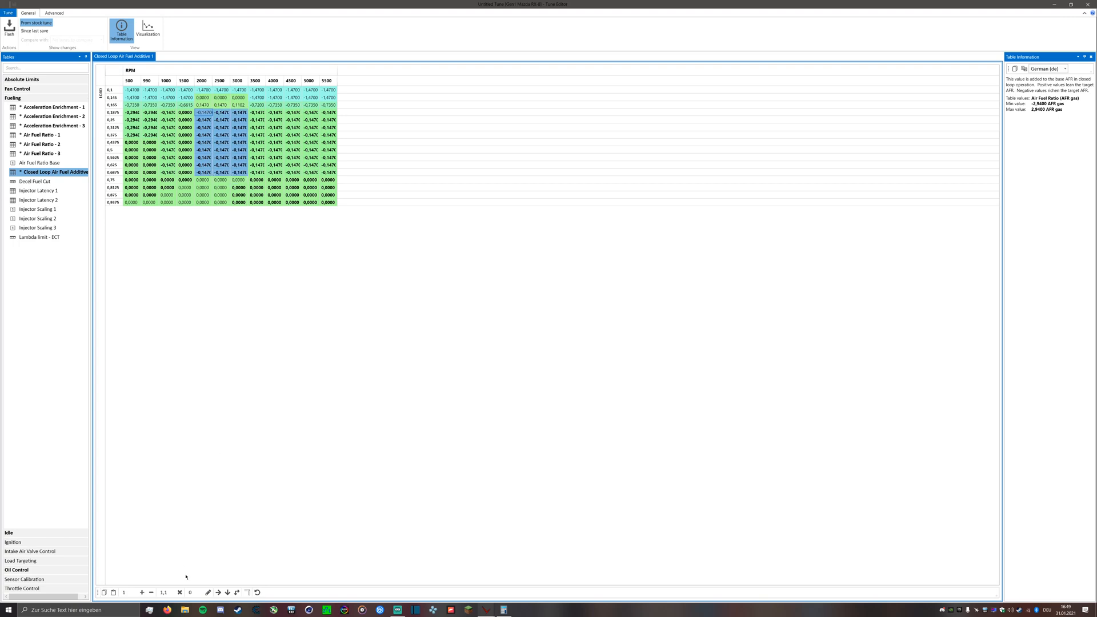
click(192, 592)
text(,344)
click(208, 592)
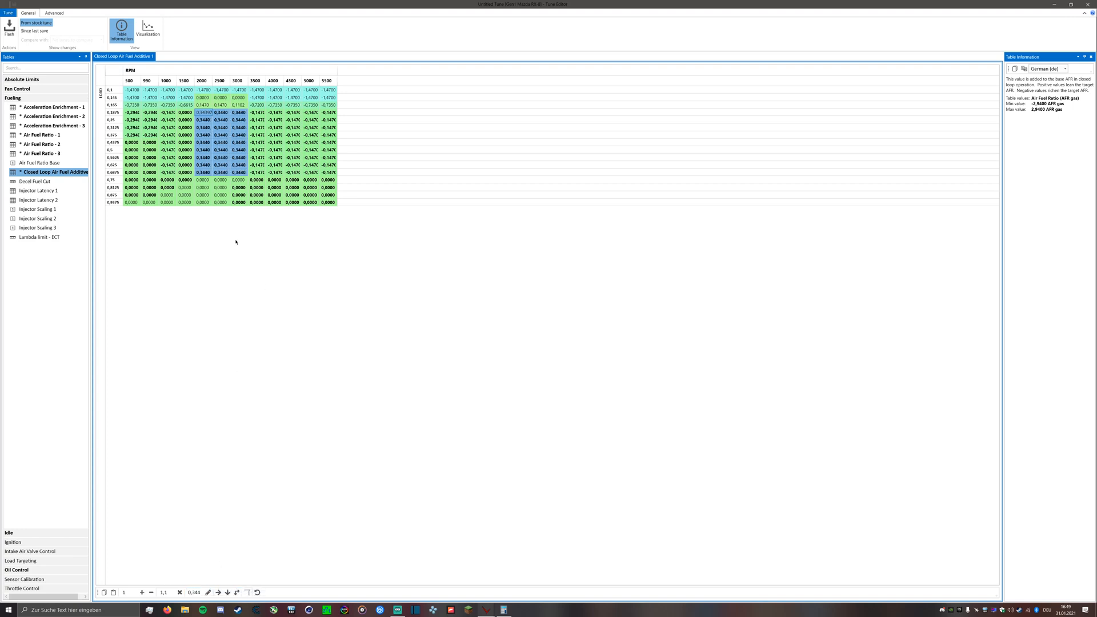
Write 0,344 to the 2000 to 3000 RPM cells in the load row directly before 0,1875
drag(202, 105, 239, 105)
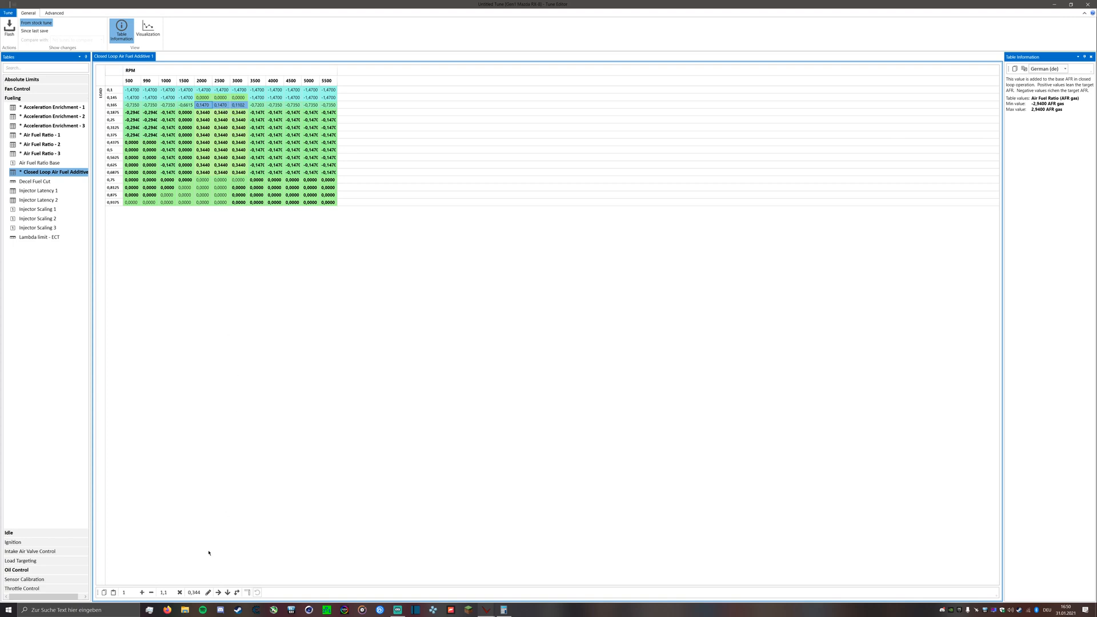
click(208, 591)
drag(132, 90, 182, 100)
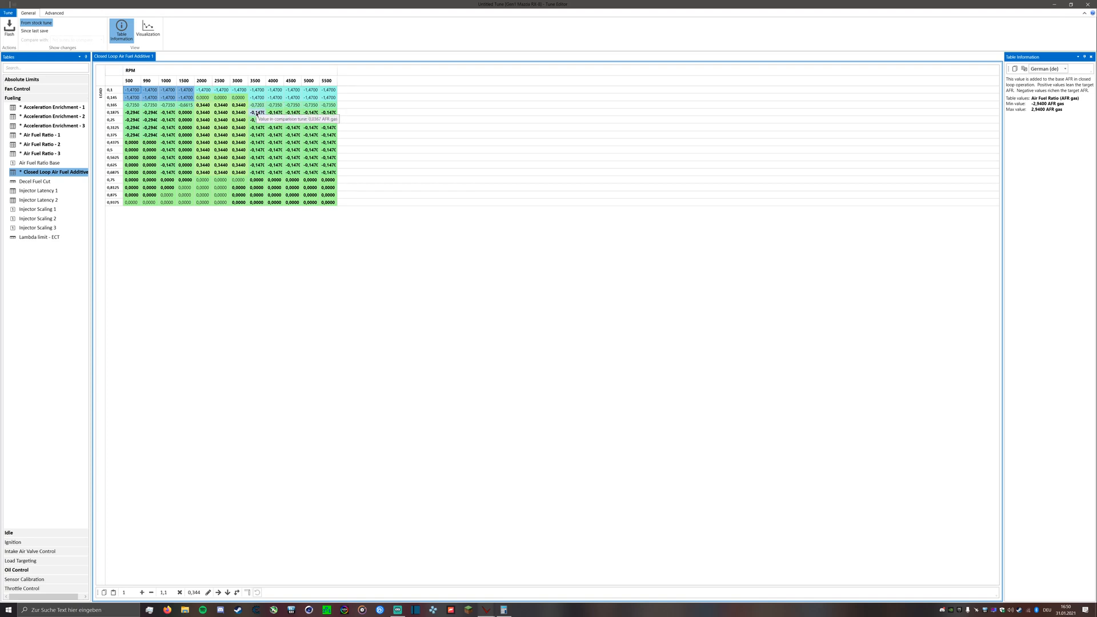
Write 0,294 to the 3500 RPM cells for load 0,1875 to 0,6875
drag(256, 112, 257, 172)
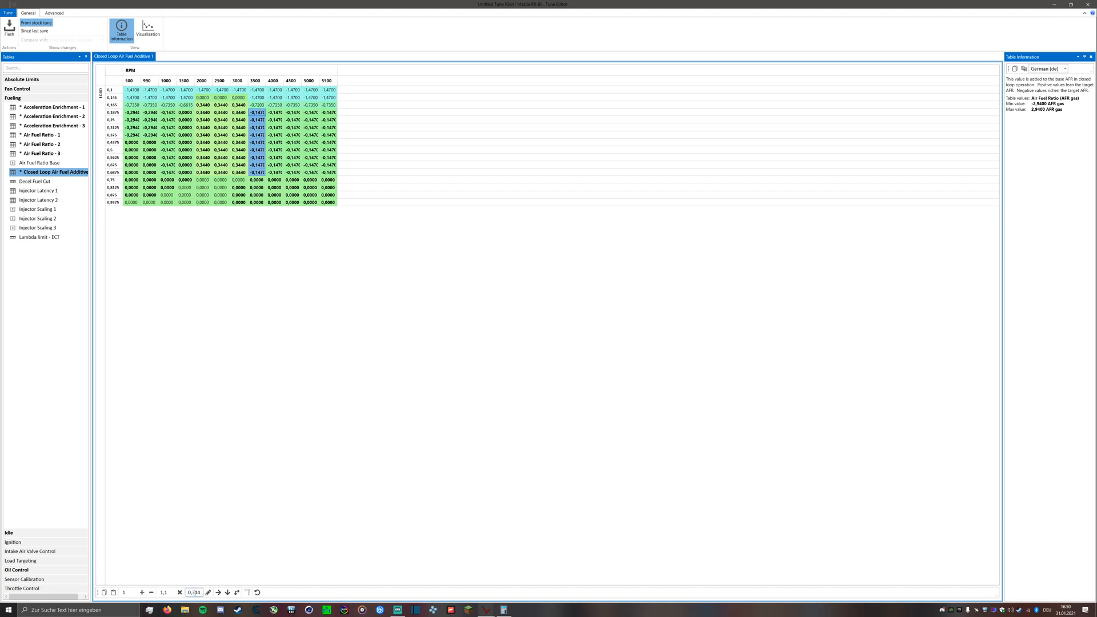
double_click(194, 592)
text(294)
click(208, 593)
Write 0,147 to the 4000 RPM cells for load 0,1875 to 0,6875
drag(279, 115, 275, 176)
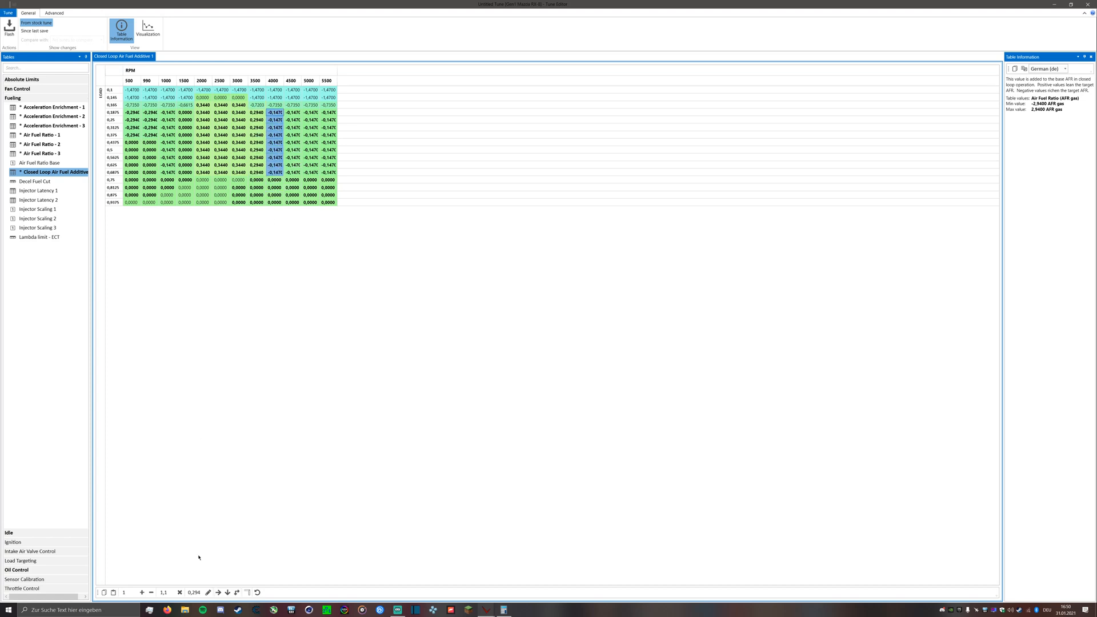
drag(201, 593, 191, 594)
text(,147)
click(208, 592)
Write 0 to the 4500 to 5500 RPM cells for load 0,1875 to 0,6875
drag(293, 113, 327, 172)
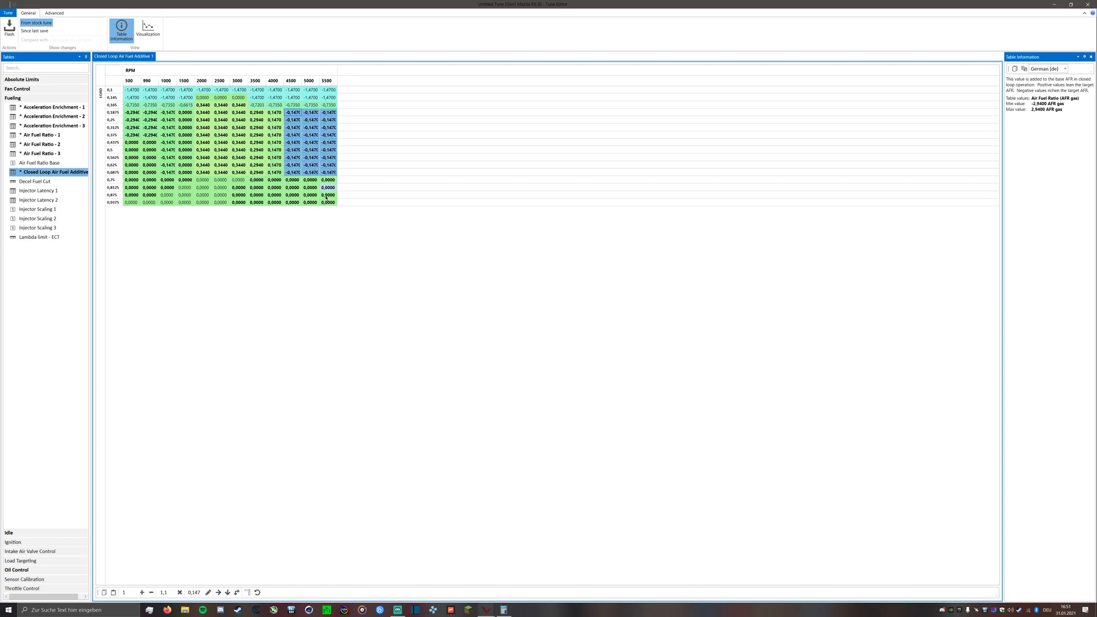
click(201, 592)
key(BackSpace)
key(BackSpace)
key(BackSpace)
click(208, 592)
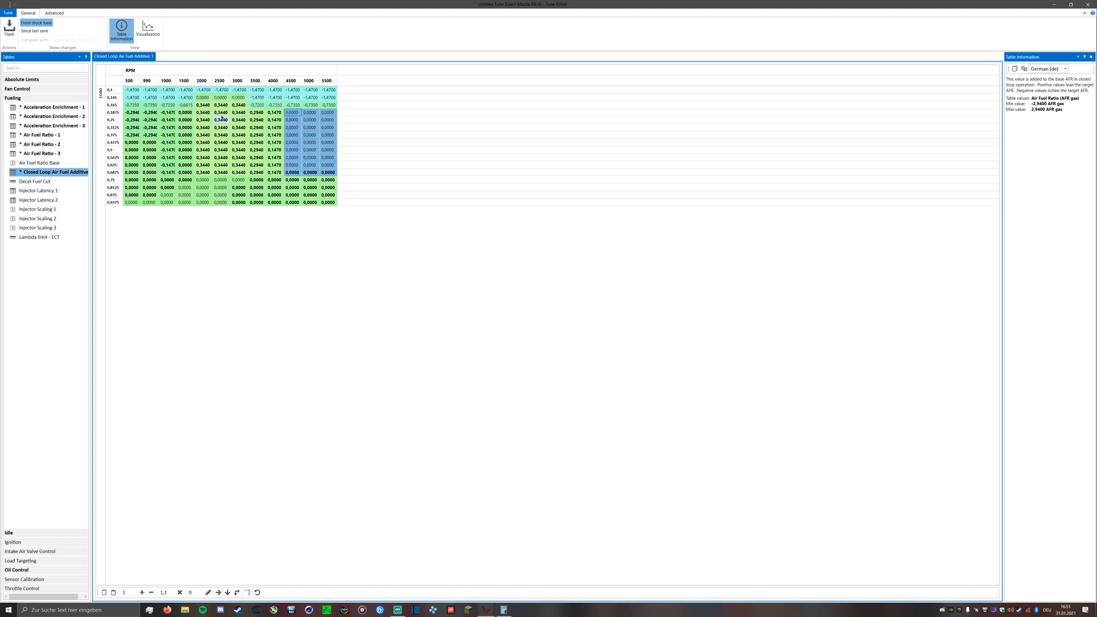
drag(200, 113, 242, 168)
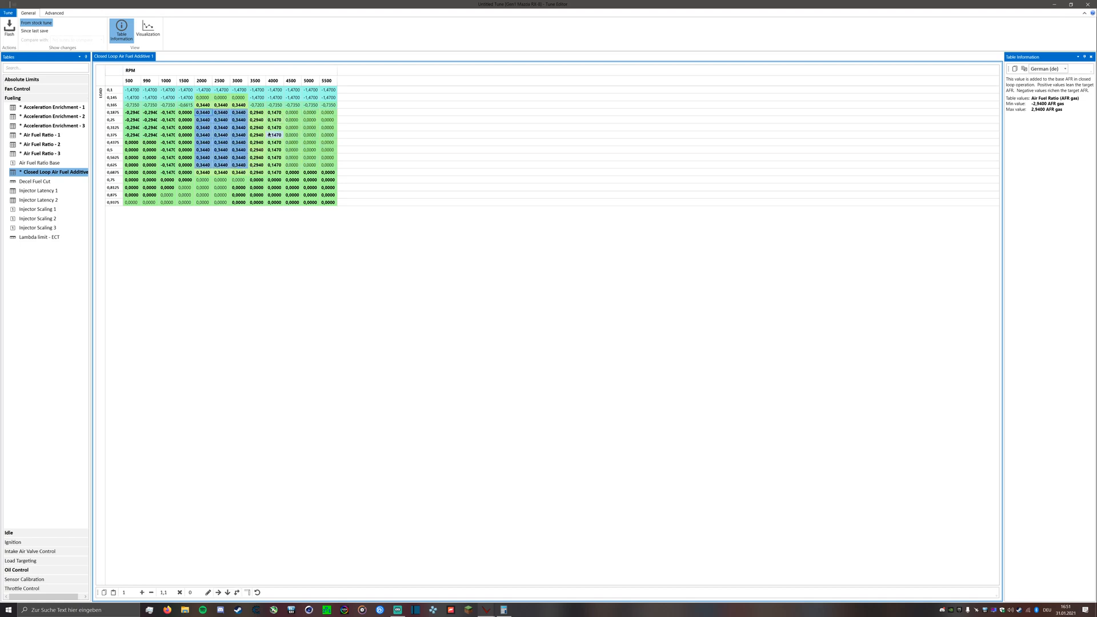
drag(257, 113, 275, 173)
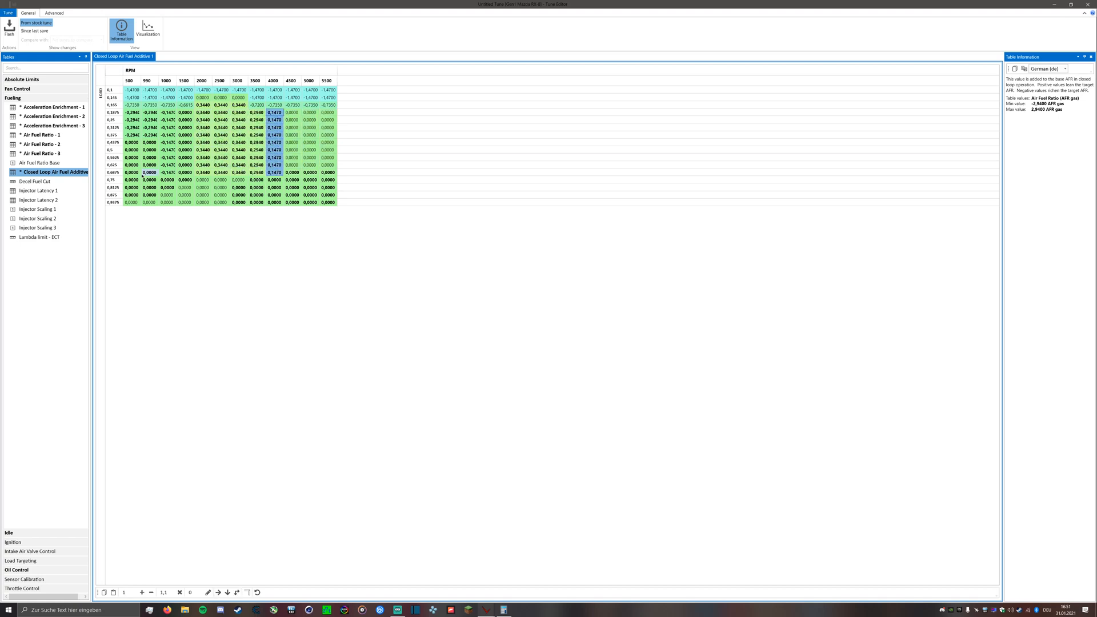
In the Decel Fuel Cut table, write 9300 RPM to every coolant temperature cell from -40 to 110 °C
click(68, 181)
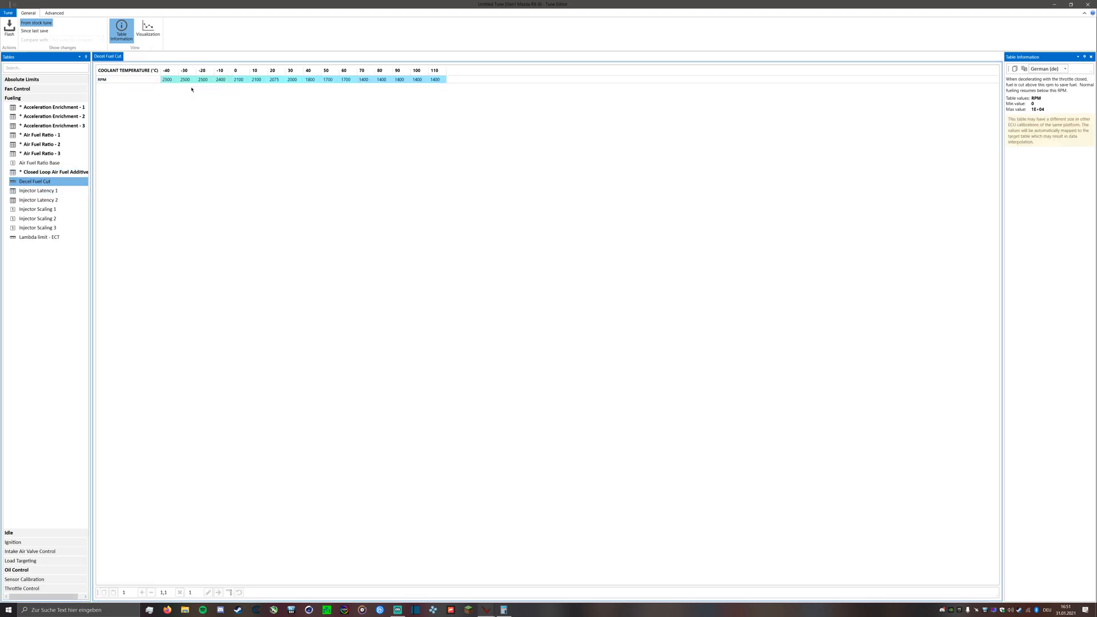
drag(172, 80, 438, 83)
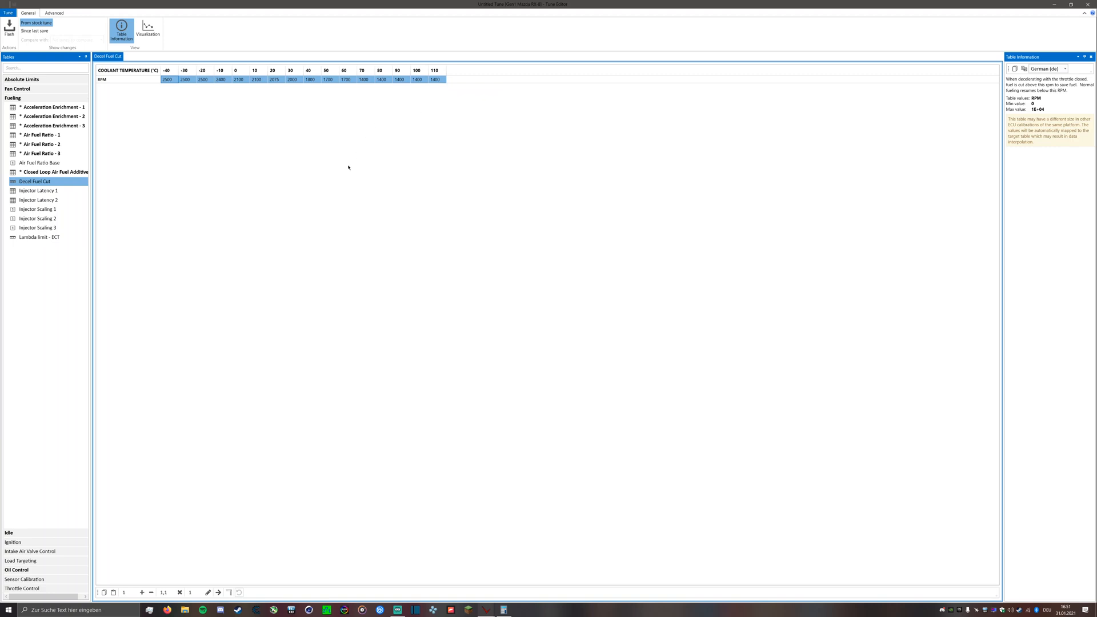
click(194, 593)
click(208, 592)
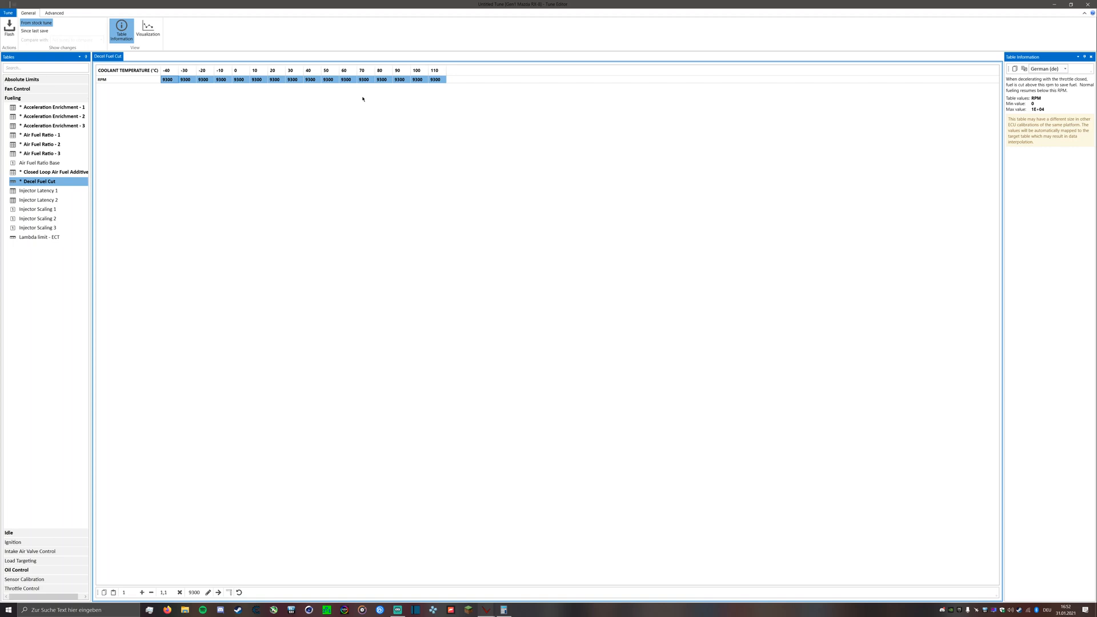
Review the edited Acceleration Enrichment - 1 table and the Air Fuel Ratio - 1, 2 and 3 tables
click(55, 108)
click(60, 98)
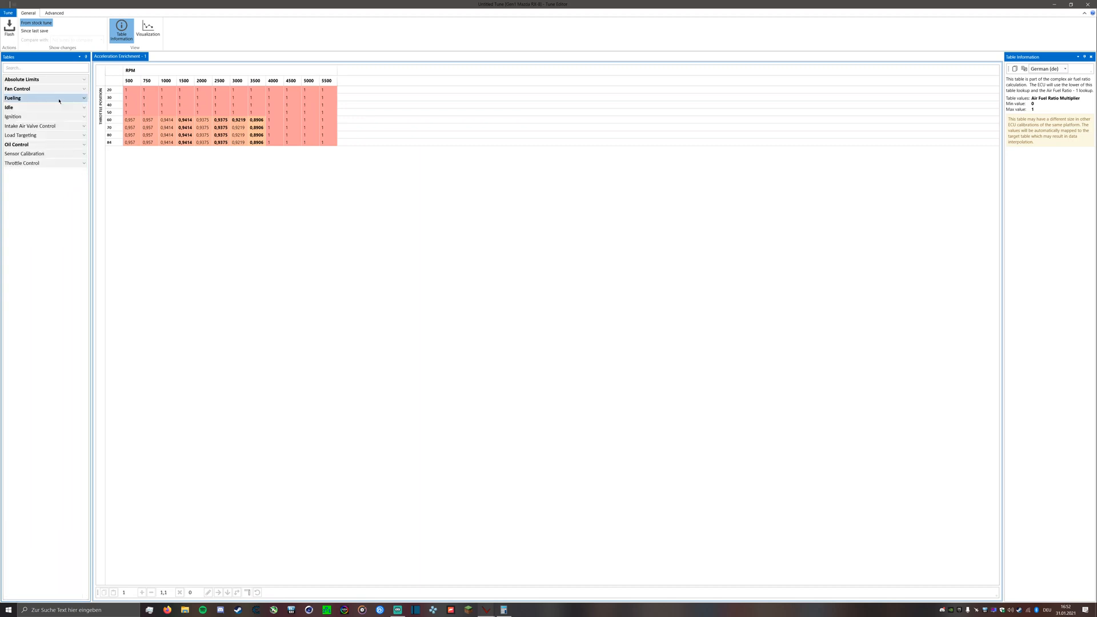
click(60, 98)
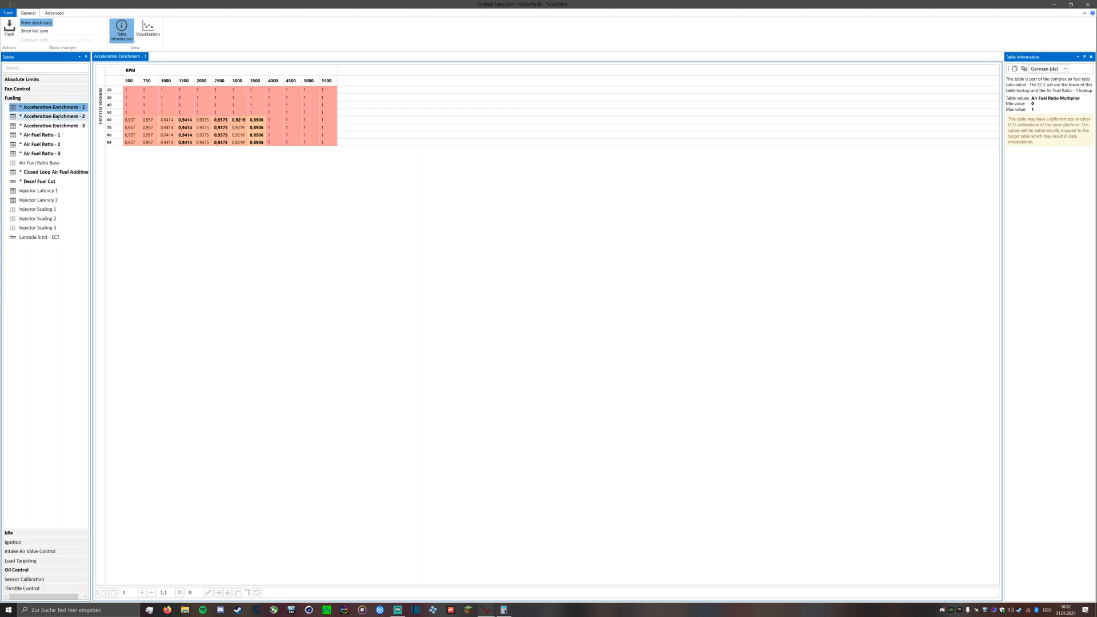
click(60, 137)
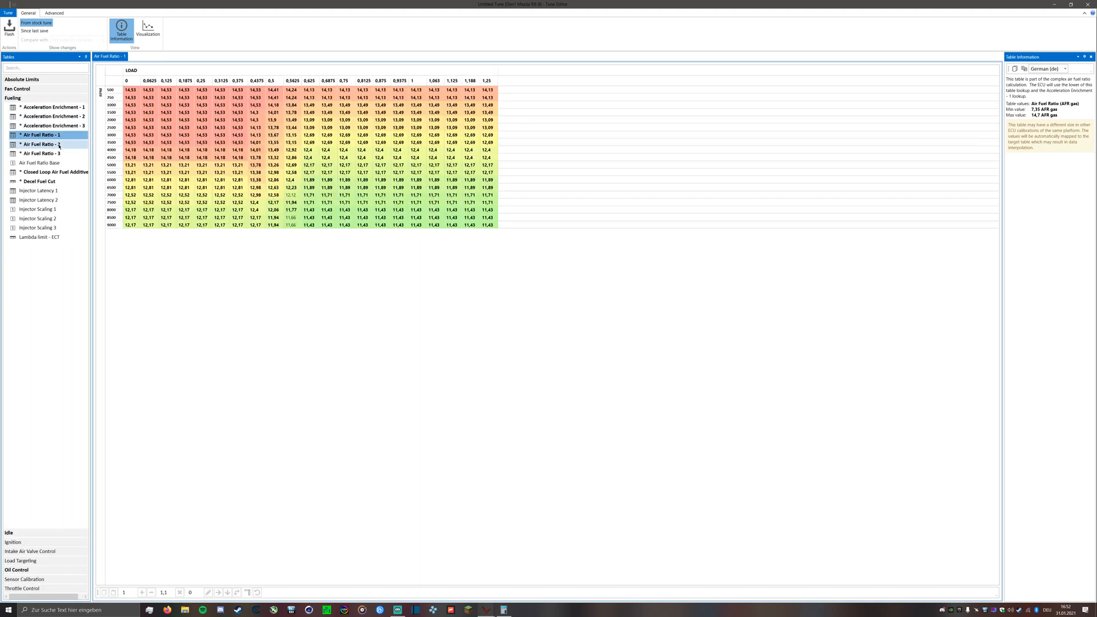
click(60, 146)
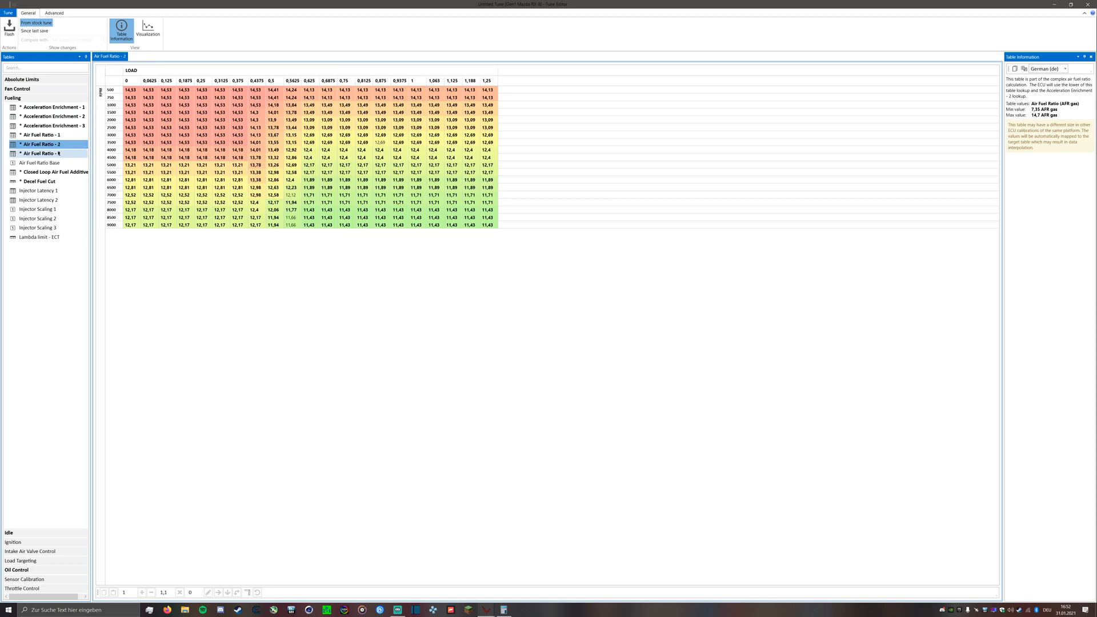
click(57, 153)
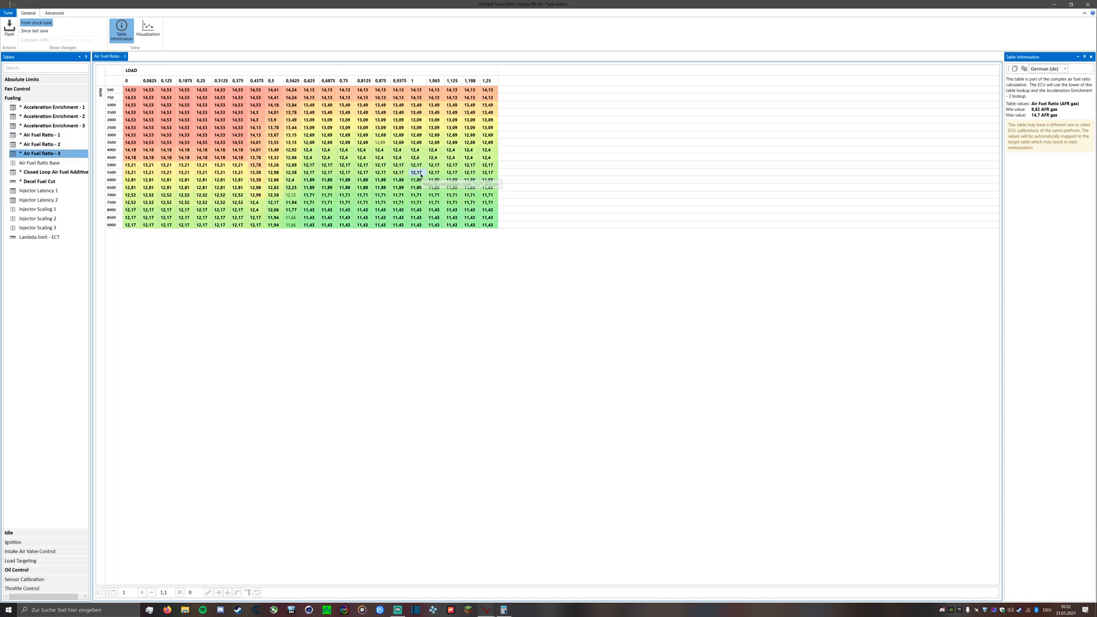
mouse_move(421, 181)
mouse_move(317, 162)
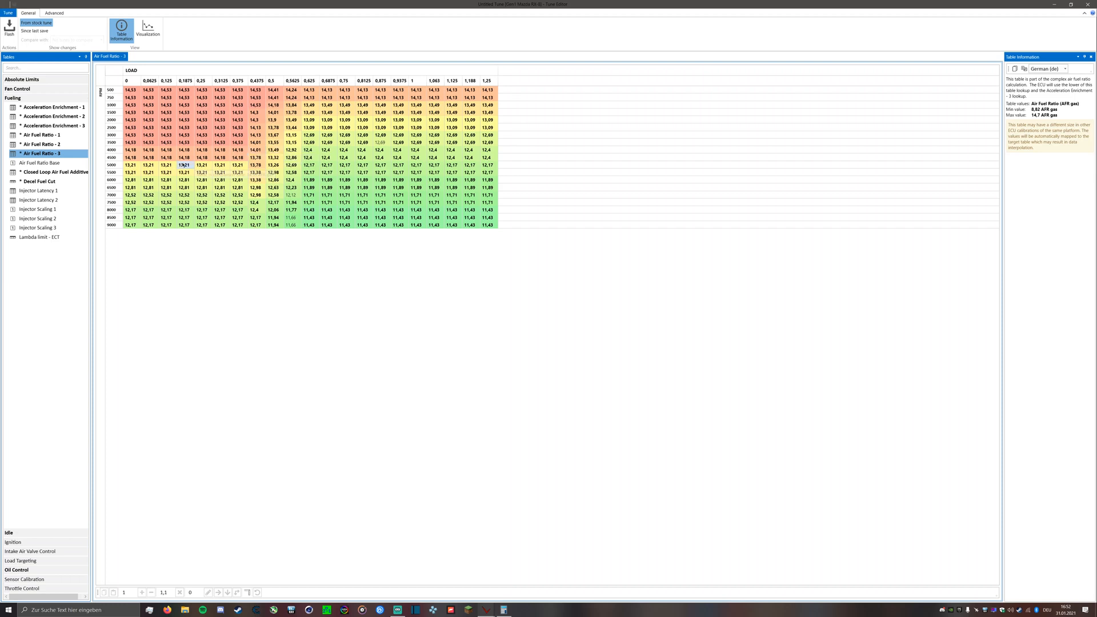
Collapse the Fueling group and look over the tables in the Ignition and Throttle Control groups
click(35, 98)
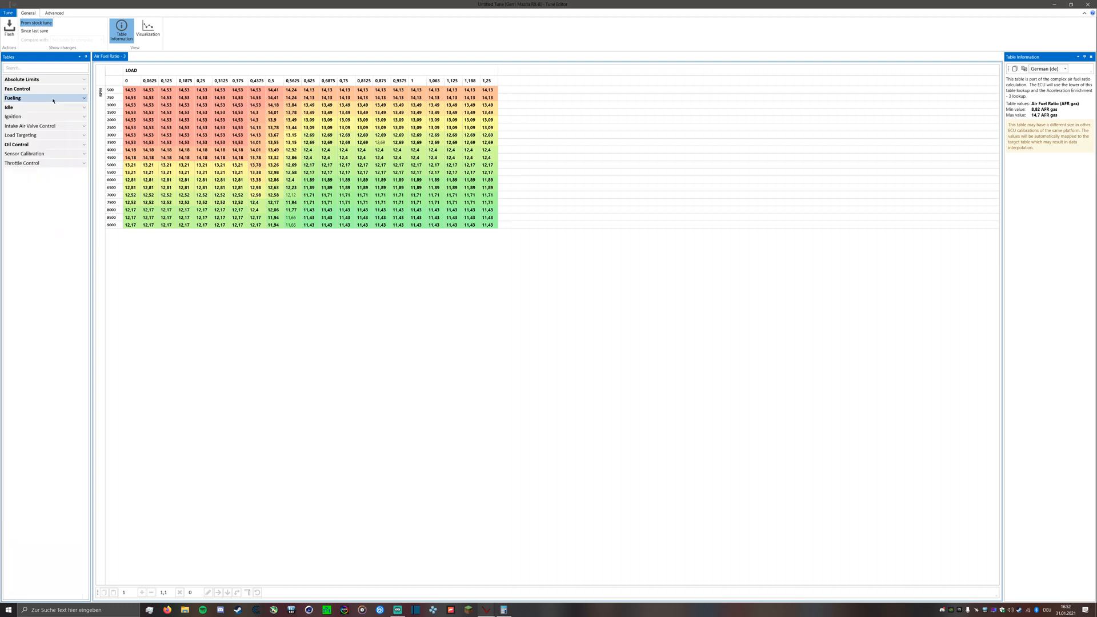
click(80, 117)
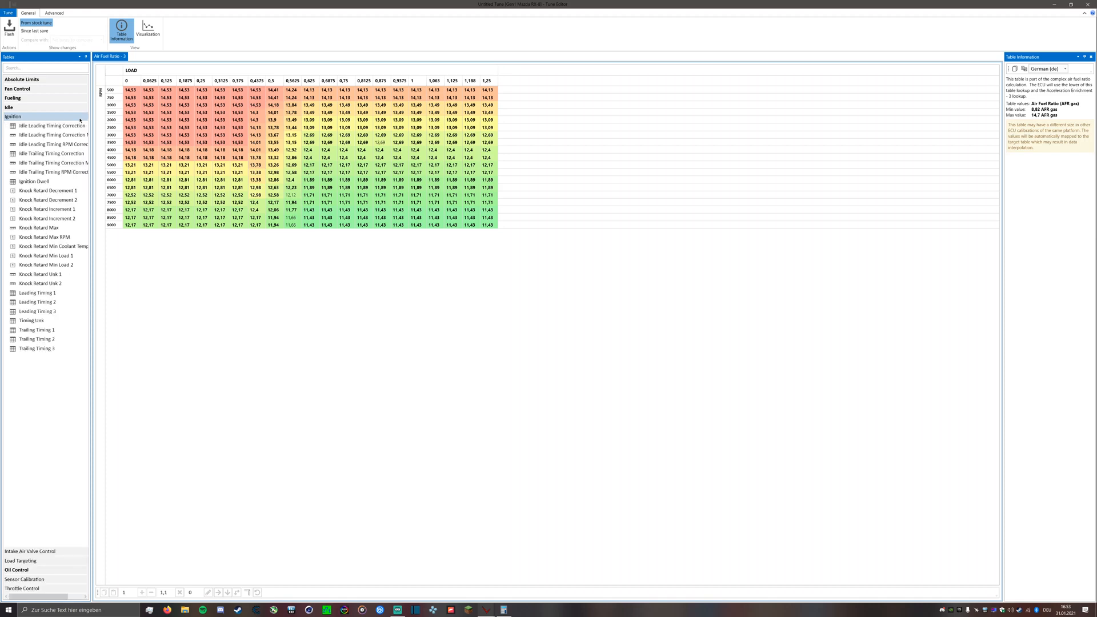
click(81, 117)
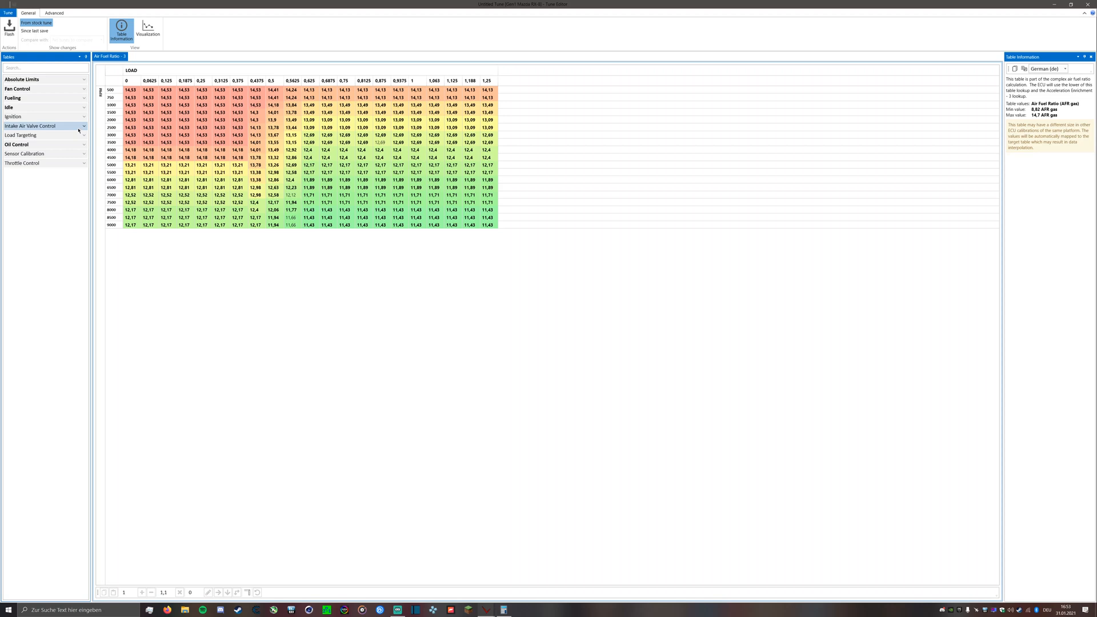
click(84, 165)
click(84, 164)
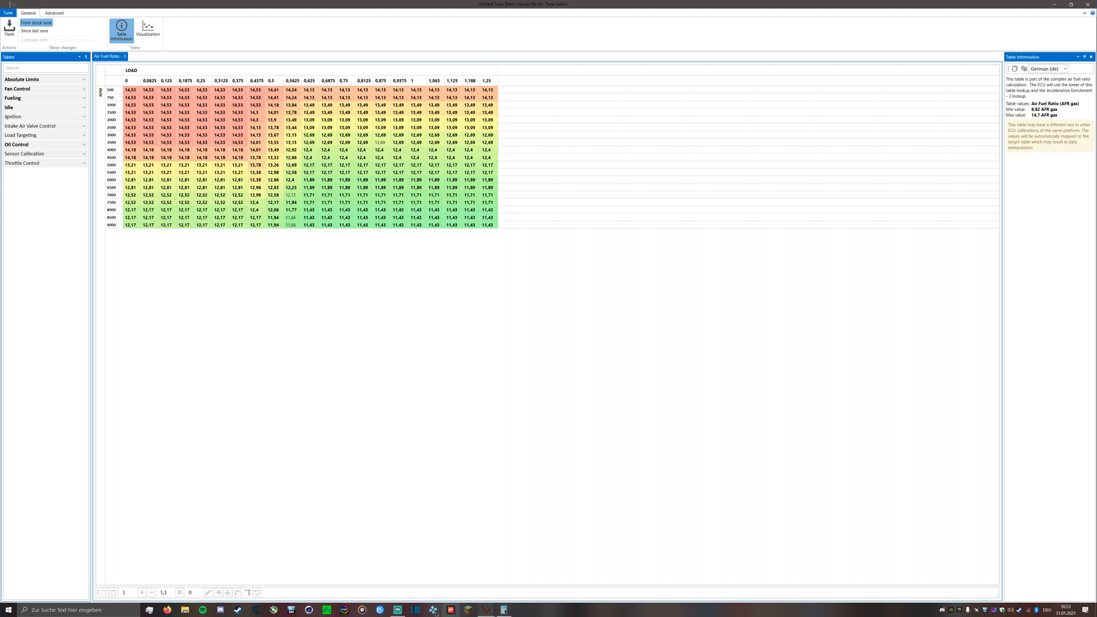
mouse_move(400, 612)
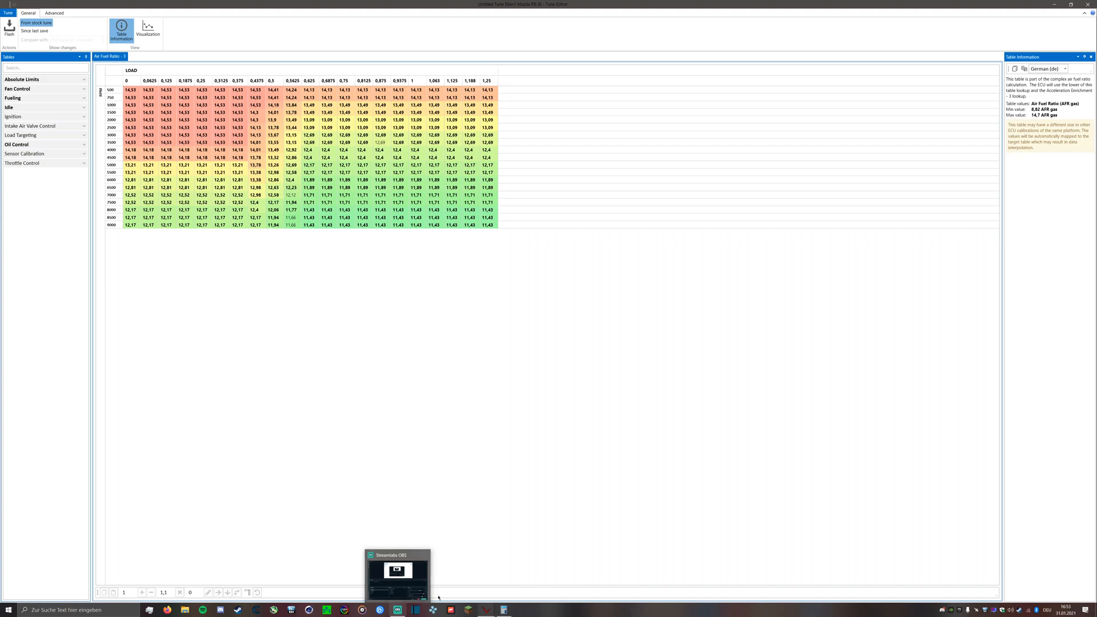